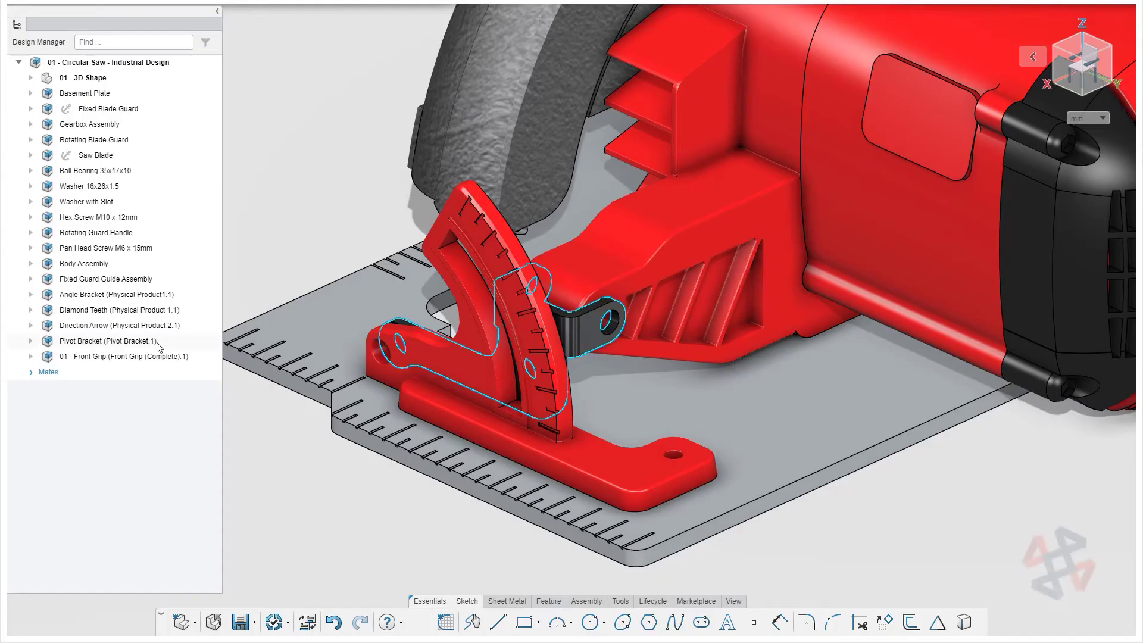
Step: Isolate the Basement Plate and Angle Bracket so only those two parts are shown
{"action": "left_click", "coordinate": [87, 93]}
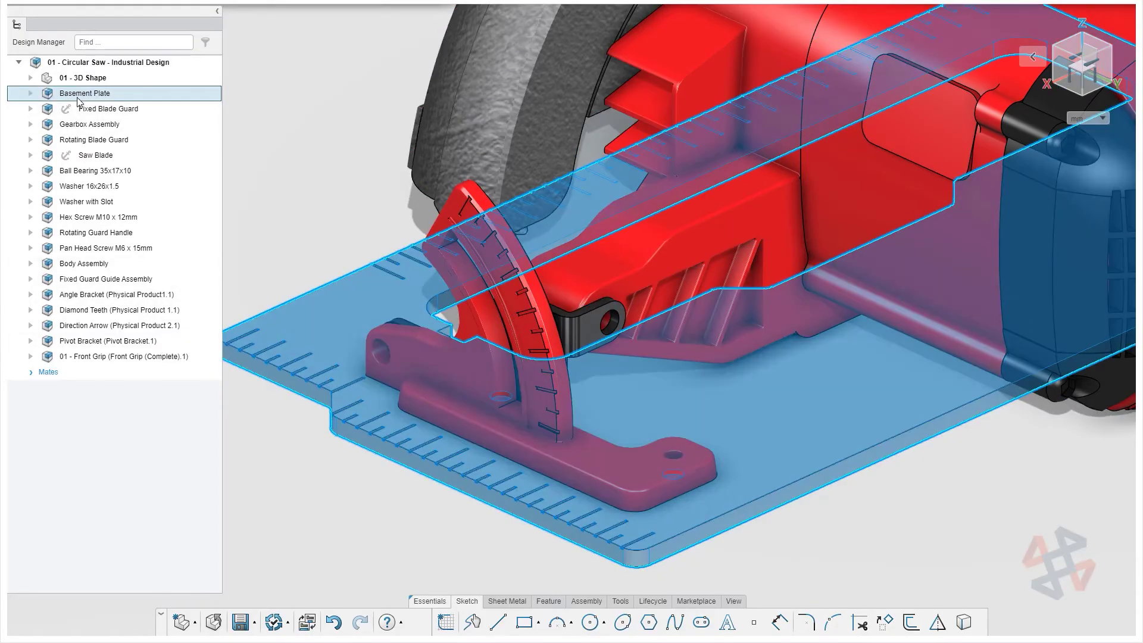
{"action": "left_click", "coordinate": [110, 296], "text": "ctrl"}
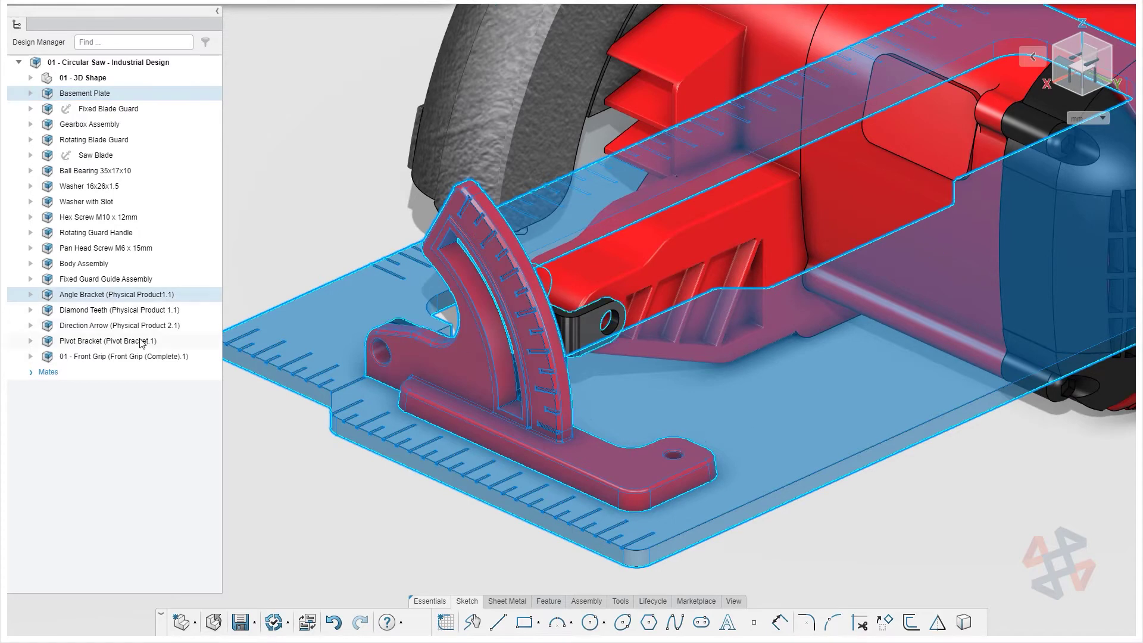
{"action": "right_click", "coordinate": [110, 296]}
{"action": "left_click", "coordinate": [203, 329]}
Step: Insert a new sm base plate component into the assembly and edit it
{"action": "left_click", "coordinate": [272, 254]}
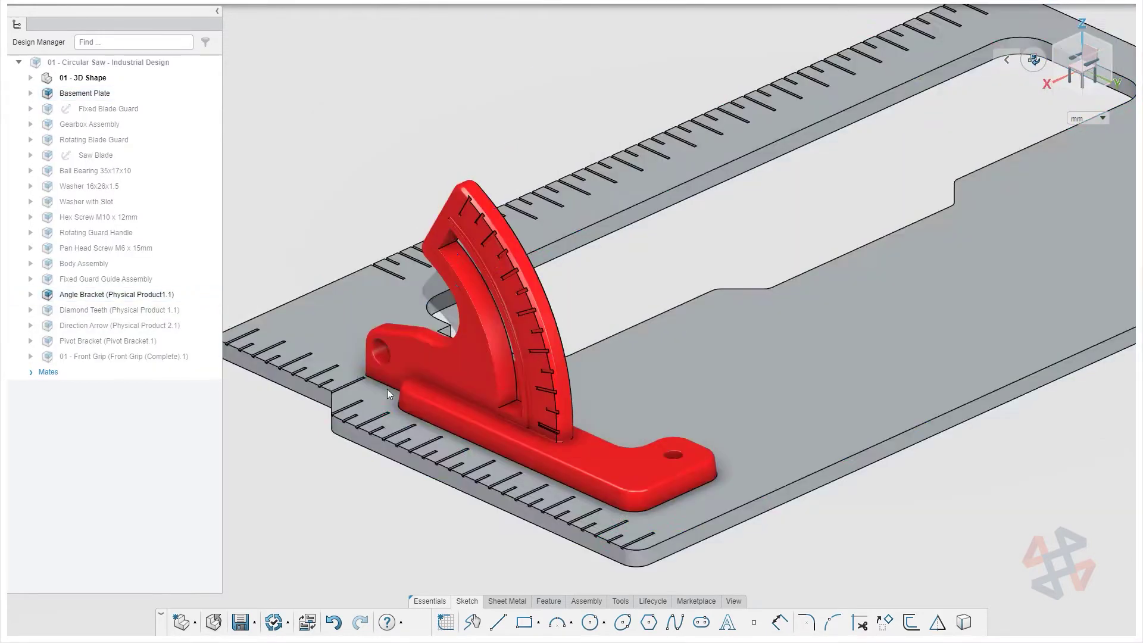
{"action": "left_click", "coordinate": [586, 601]}
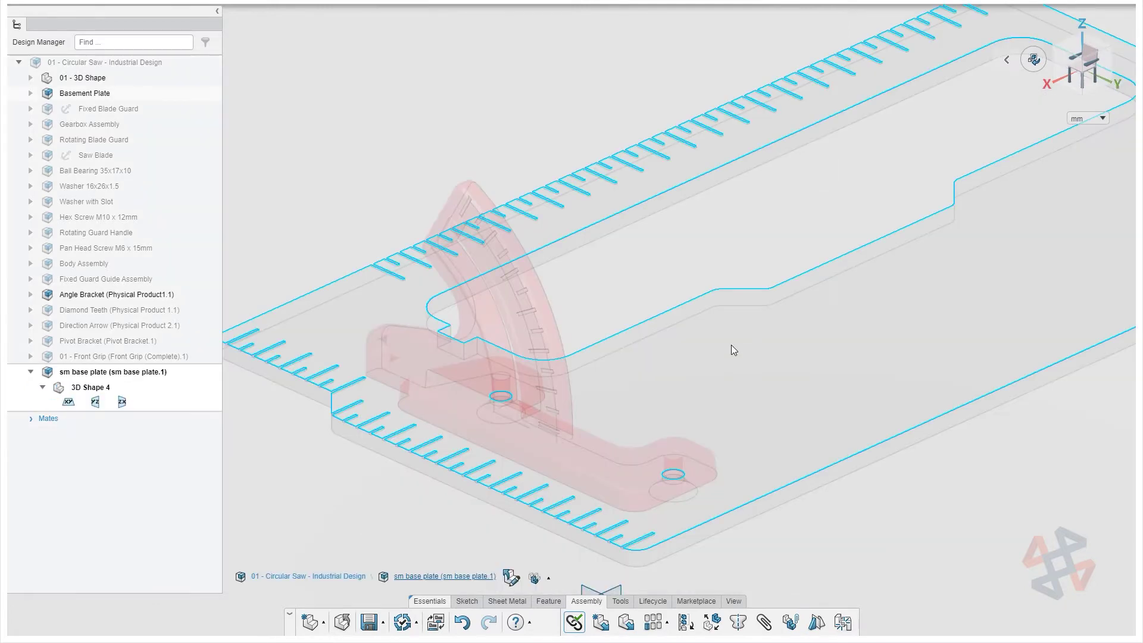
{"action": "left_click", "coordinate": [731, 345]}
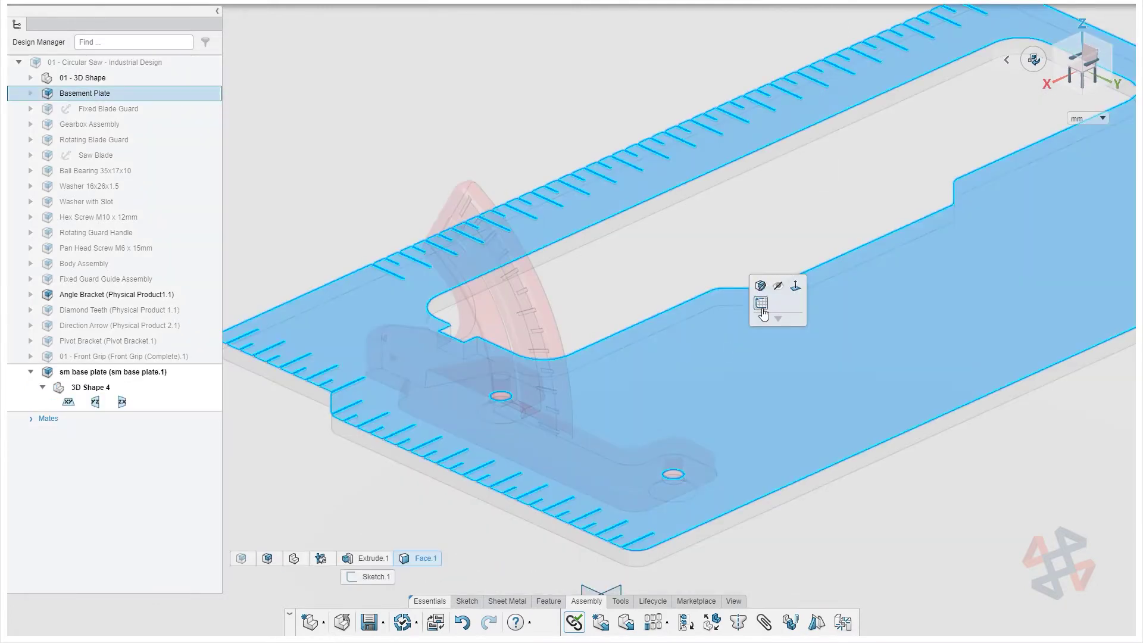
Step: Sketch on the Basement Plate's top face and project its outline and cutout edges into Sketch.1
{"action": "left_click", "coordinate": [762, 305]}
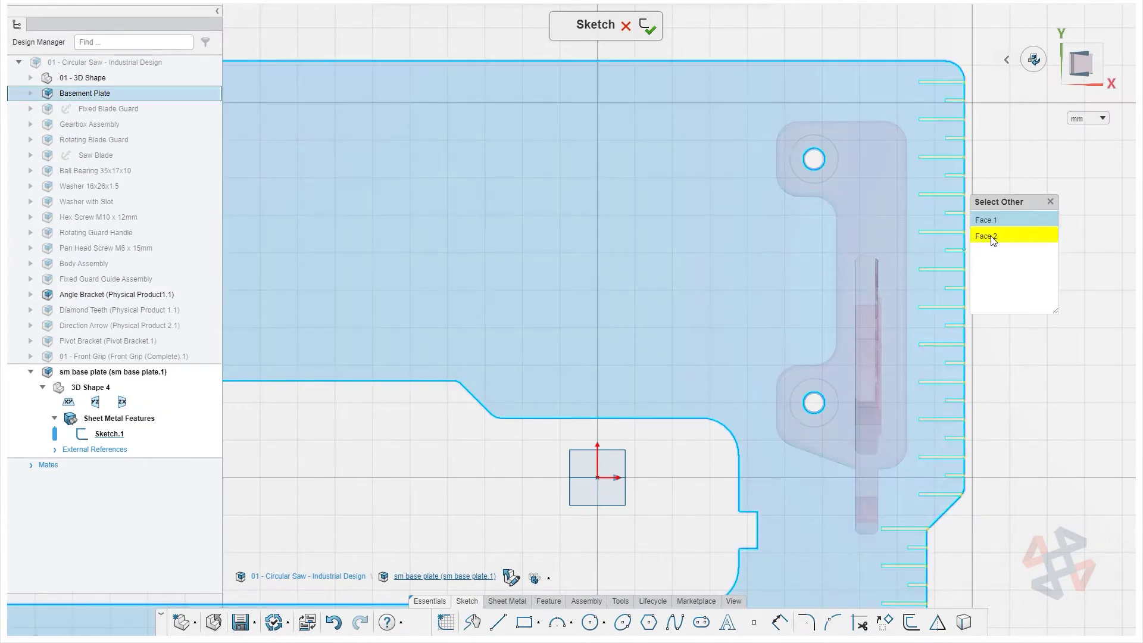
{"action": "left_click", "coordinate": [989, 239]}
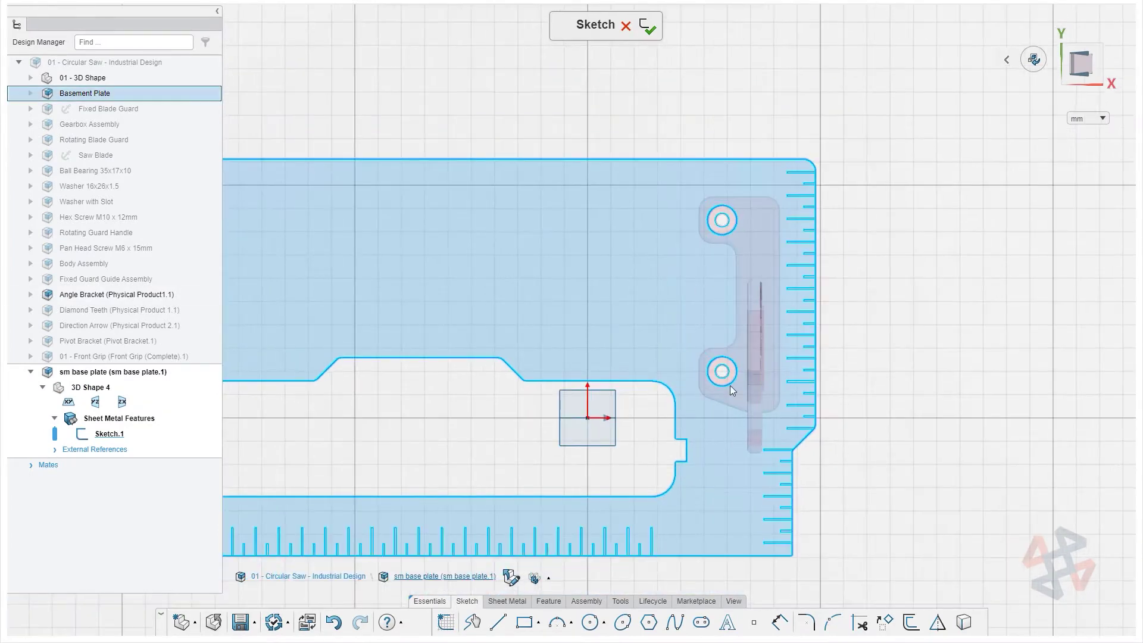
{"action": "left_click", "coordinate": [963, 622]}
{"action": "left_click_drag", "start_coordinate": [682, 126], "coordinate": [772, 398]}
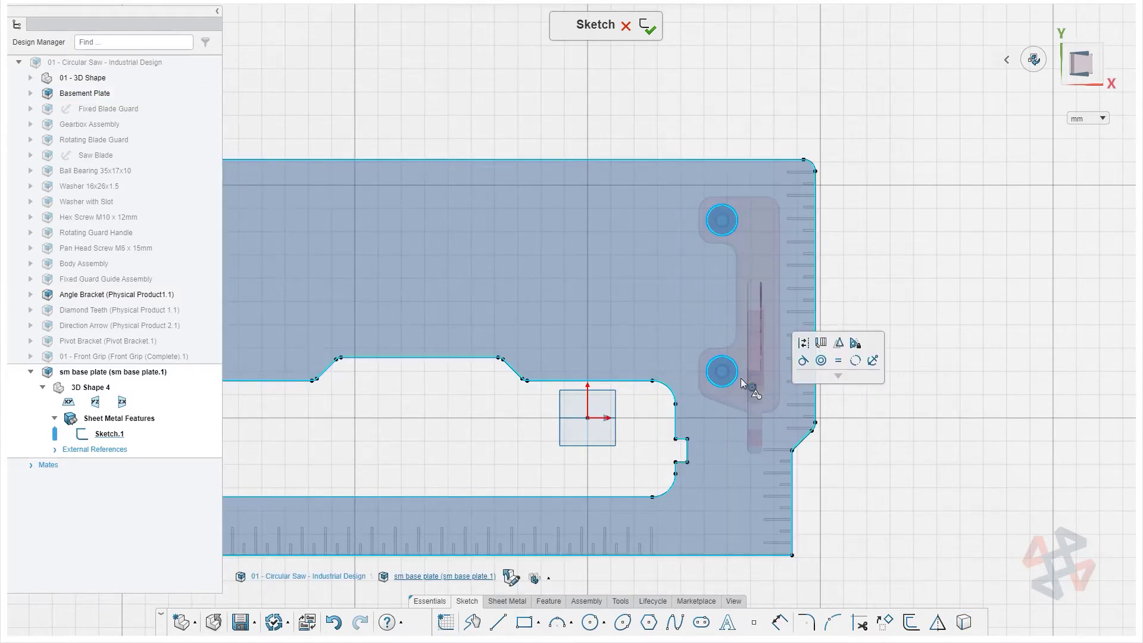
{"action": "left_click", "coordinate": [508, 601]}
{"action": "left_click", "coordinate": [507, 622]}
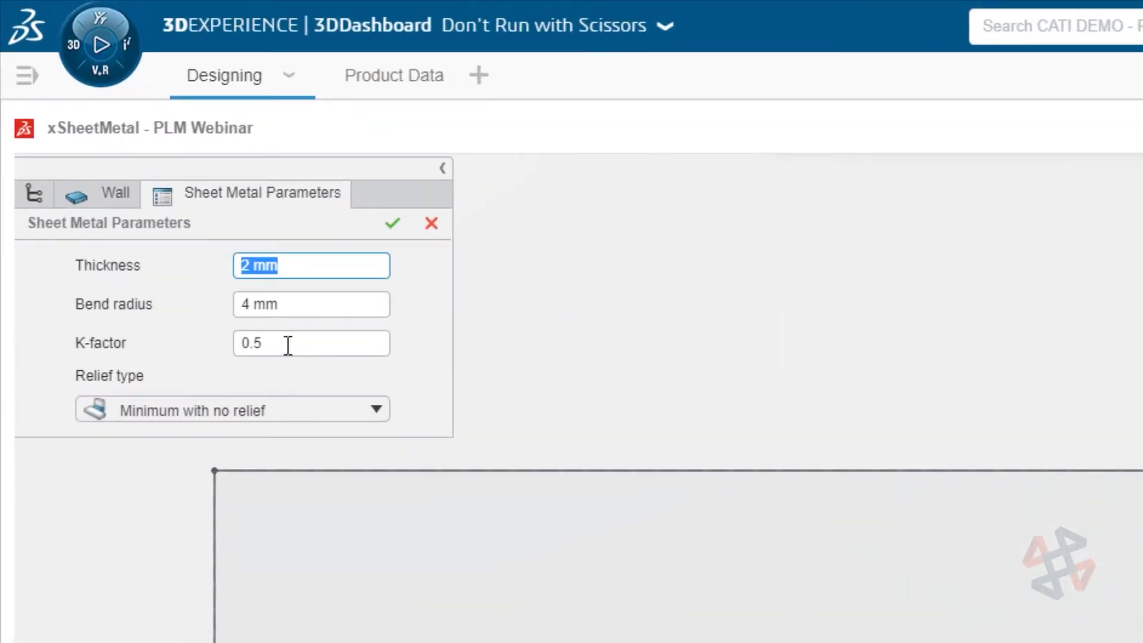
Step: Set the relief type to Tangent and use the sketched region as the wall profile
{"action": "left_click", "coordinate": [319, 417]}
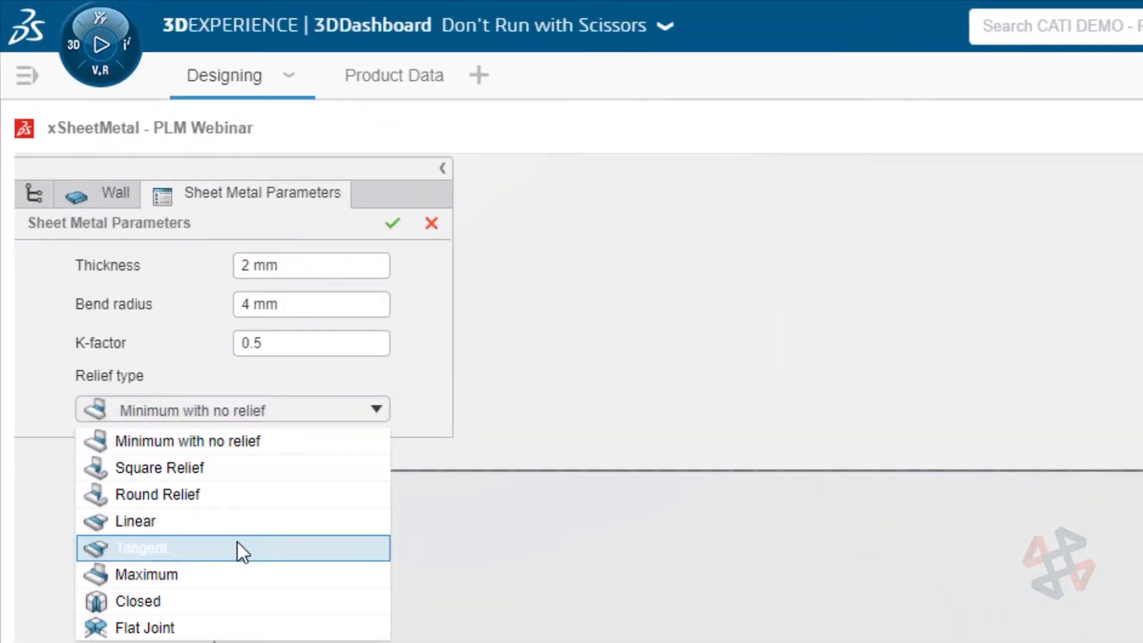
{"action": "left_click", "coordinate": [237, 546]}
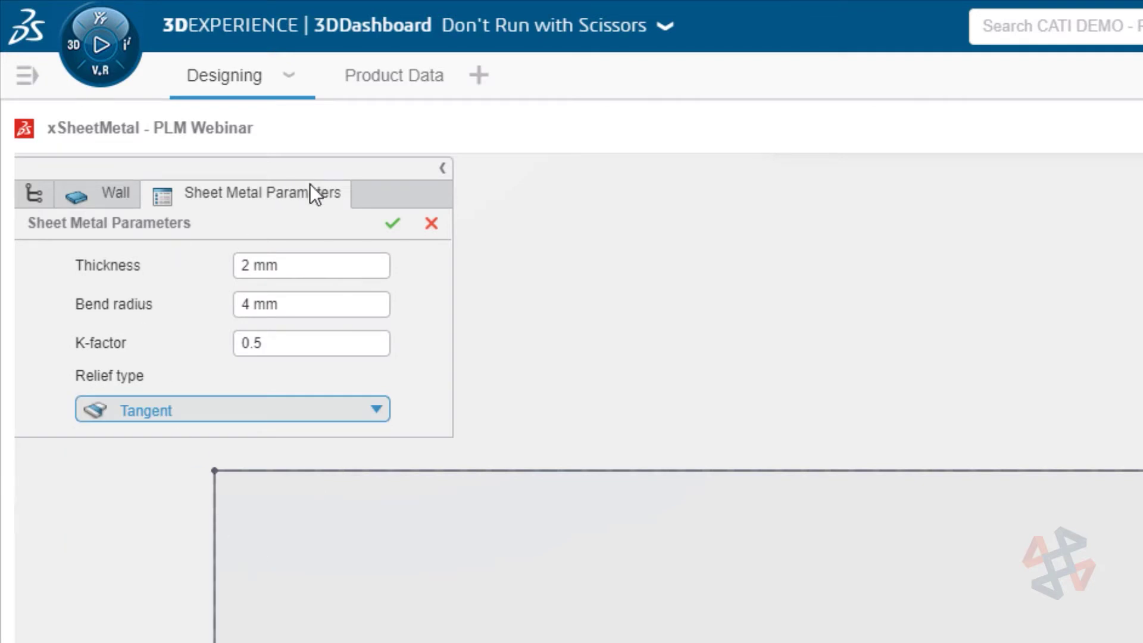
{"action": "left_click", "coordinate": [392, 224]}
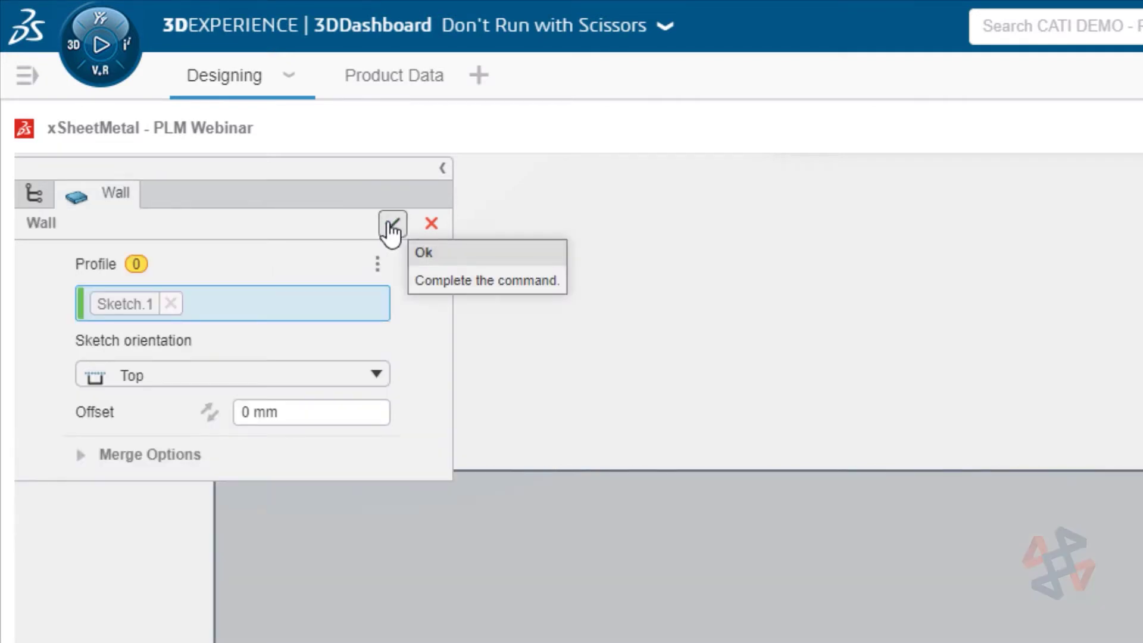
{"action": "left_click", "coordinate": [556, 570]}
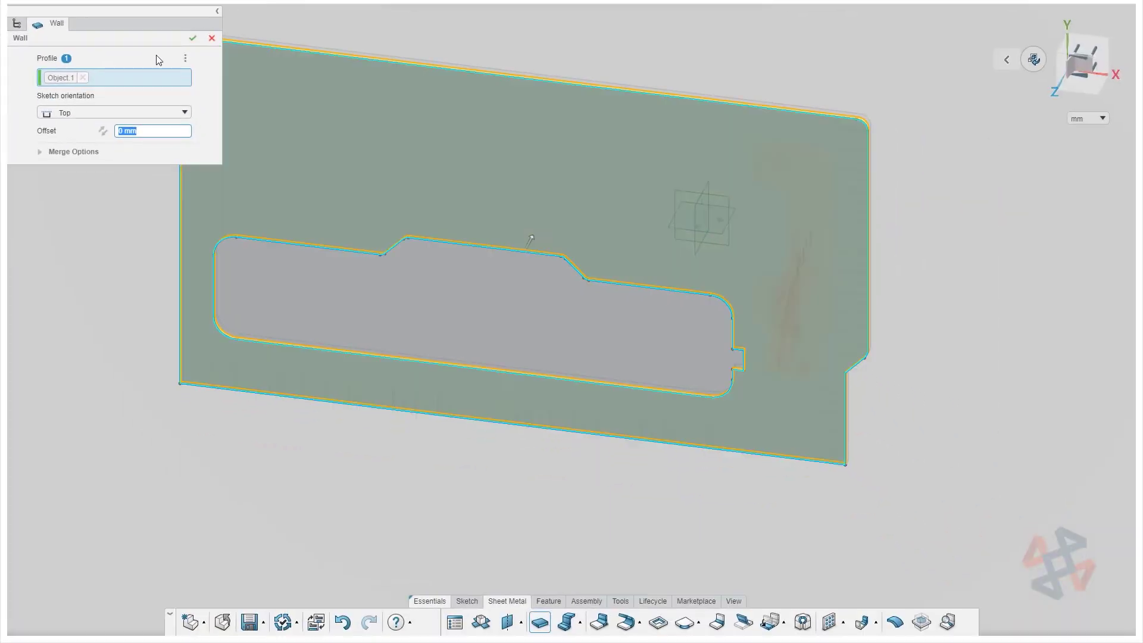
Step: Create Wall.1 from the profile and start Sketch.2 on the plate's top face
{"action": "left_click", "coordinate": [192, 37]}
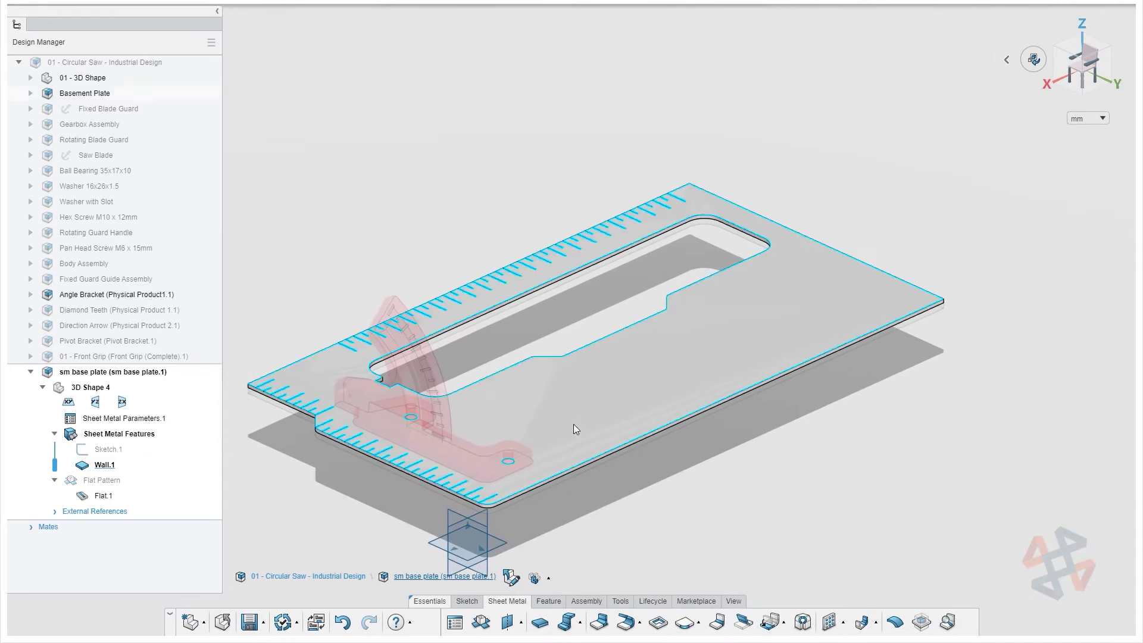
{"action": "left_click", "coordinate": [574, 424]}
{"action": "left_click", "coordinate": [608, 391]}
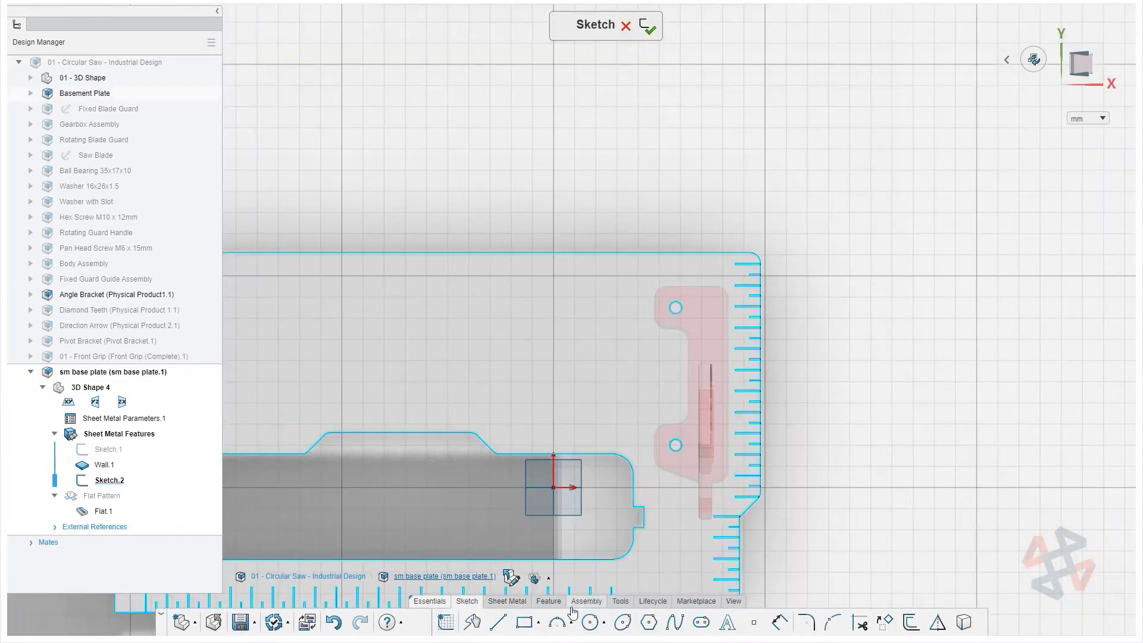
Step: Draw a vertical bend line near the plate's right edge in Sketch.2
{"action": "left_click", "coordinate": [497, 622]}
{"action": "left_click", "coordinate": [739, 516]}
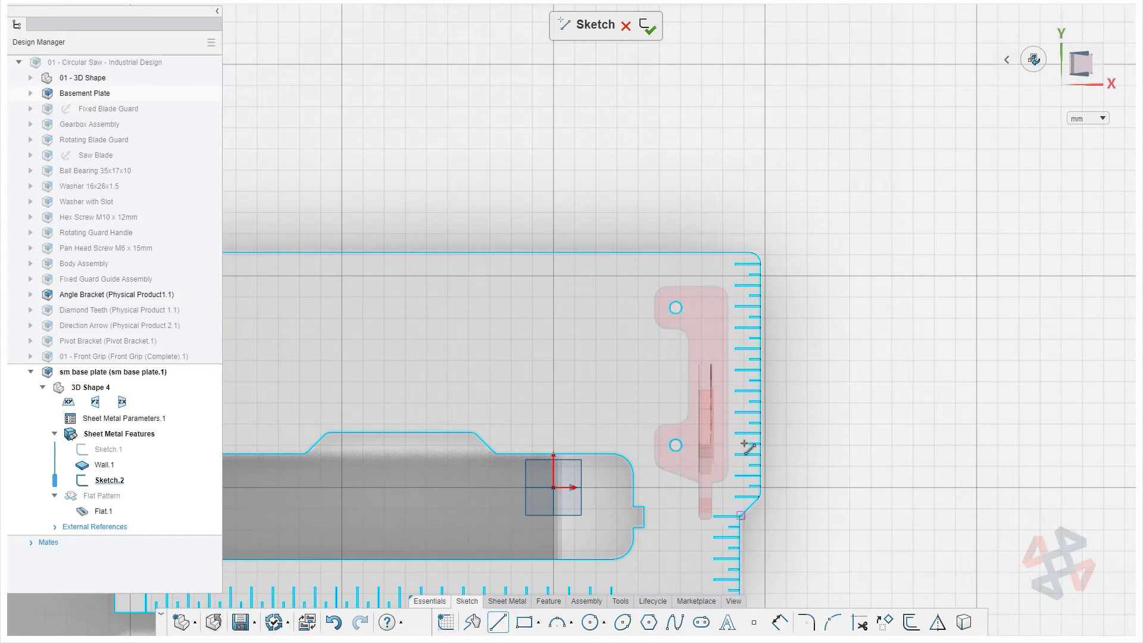
{"action": "left_click", "coordinate": [740, 275]}
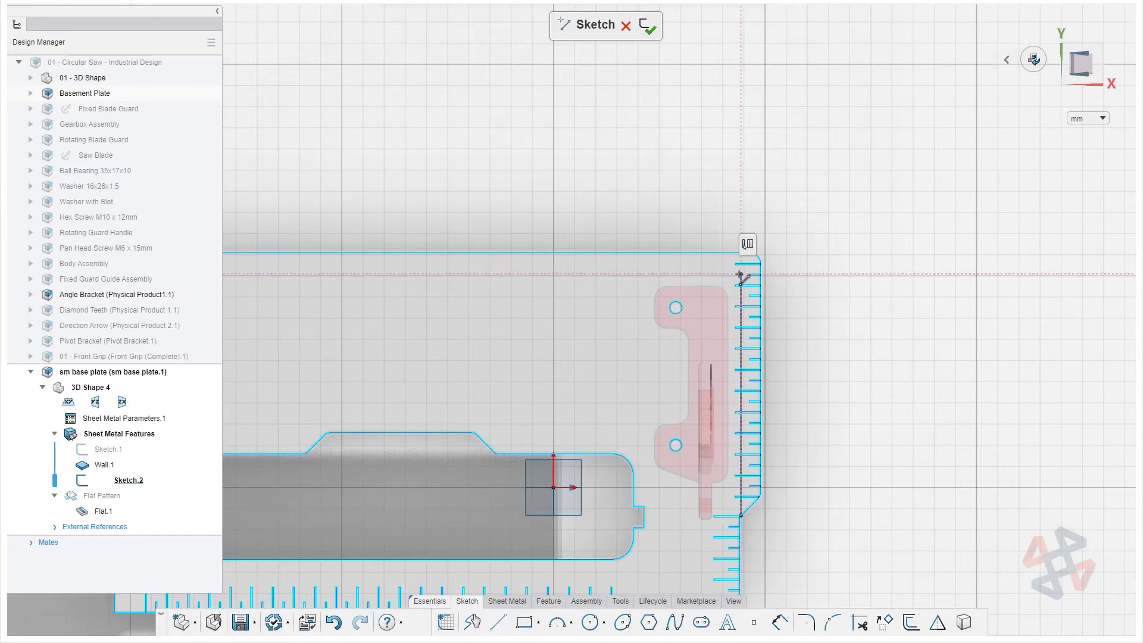
{"action": "key", "text": "Escape"}
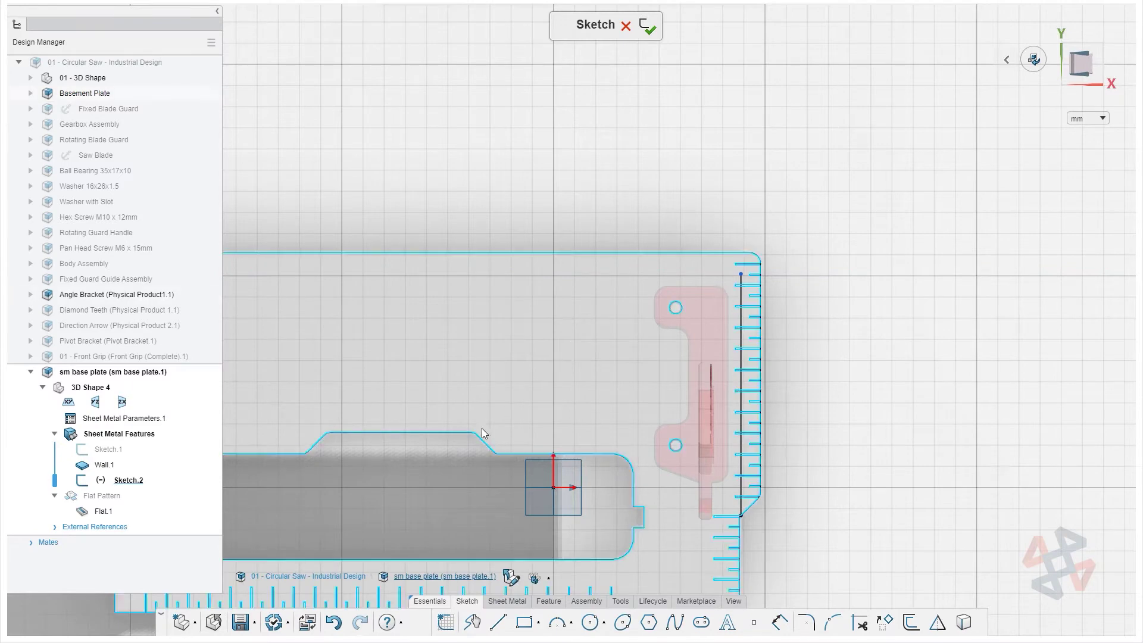
{"action": "left_click", "coordinate": [507, 601]}
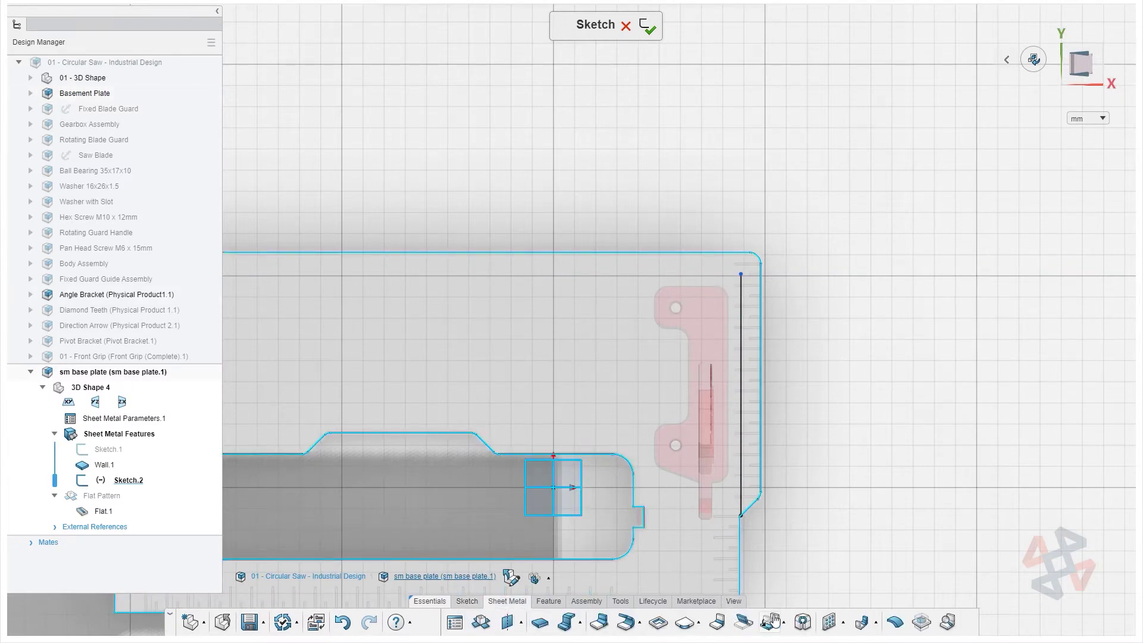
{"action": "left_click", "coordinate": [751, 623]}
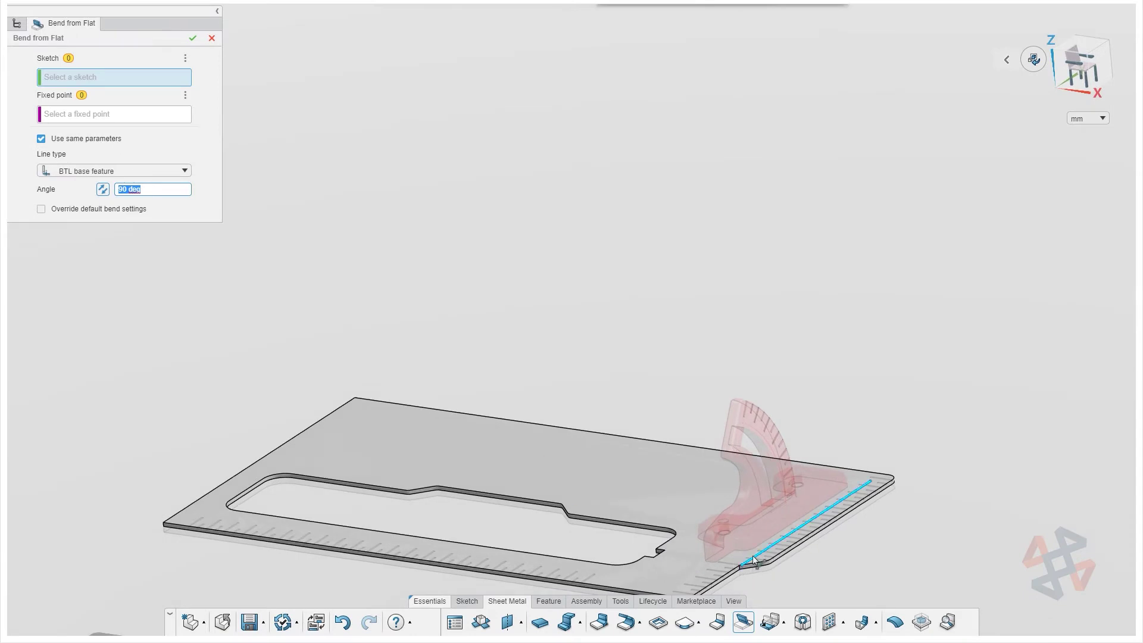
Step: Bend the right strip 150 deg along the Sketch.2 line, keeping the notch corner fixed
{"action": "left_click", "coordinate": [753, 555]}
{"action": "left_click", "coordinate": [668, 552]}
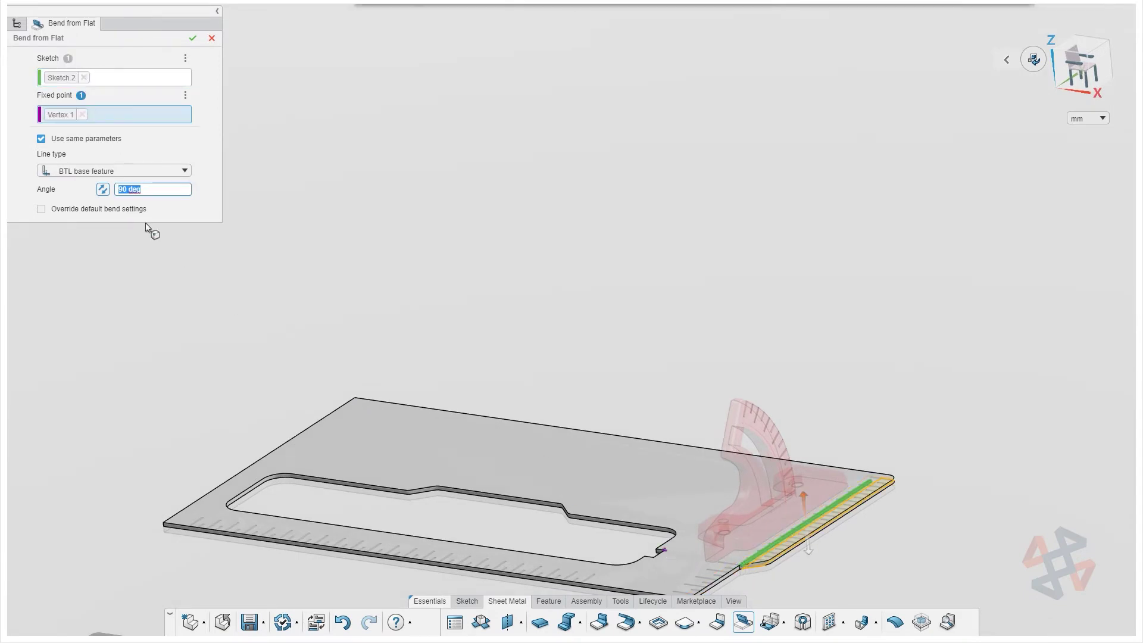
{"action": "left_click", "coordinate": [148, 190]}
{"action": "type", "text": "150"}
{"action": "key", "text": "Return"}
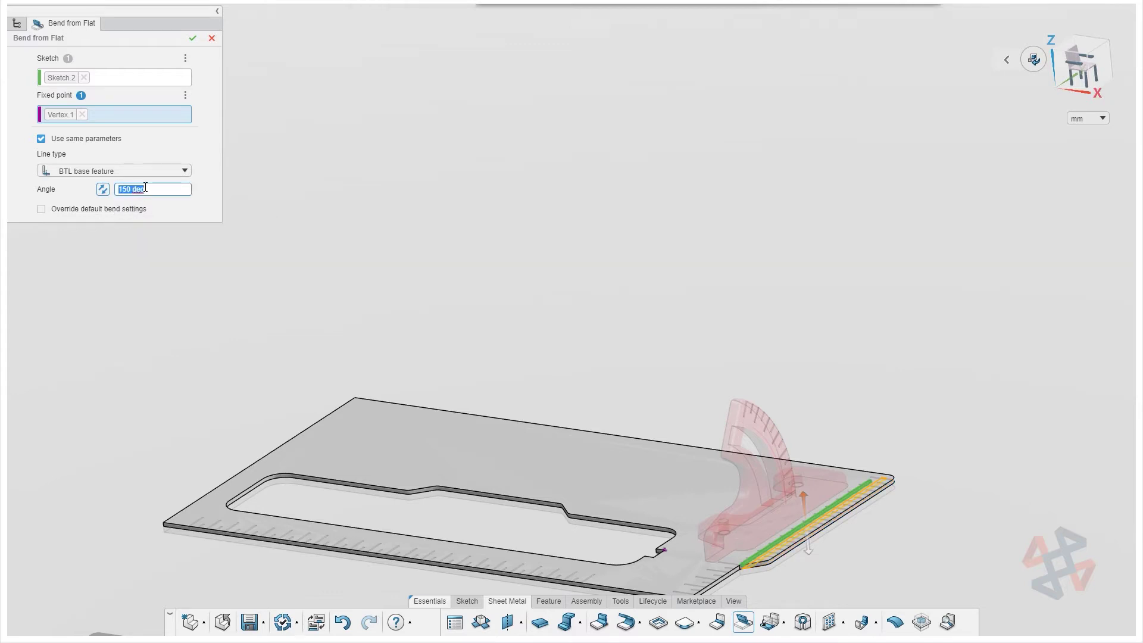
{"action": "key", "text": "Return"}
{"action": "middle_click_drag", "start_coordinate": [344, 363], "coordinate": [447, 288]}
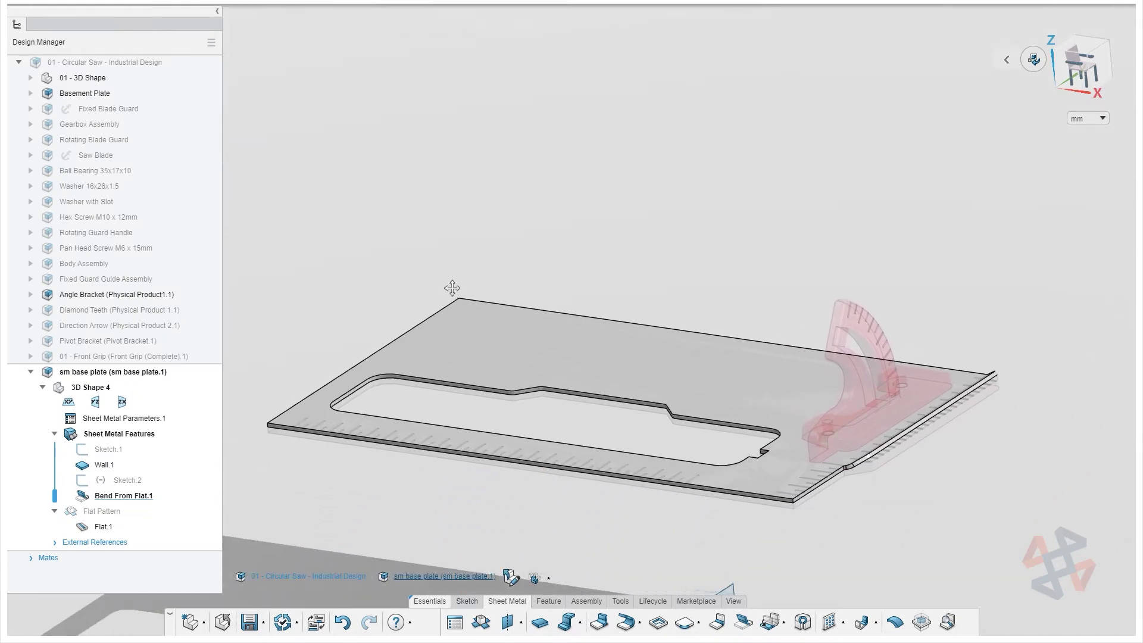
Step: Raise 5 mm walls along the plate's left, back and front edges with material side flipped
{"action": "left_click", "coordinate": [281, 422]}
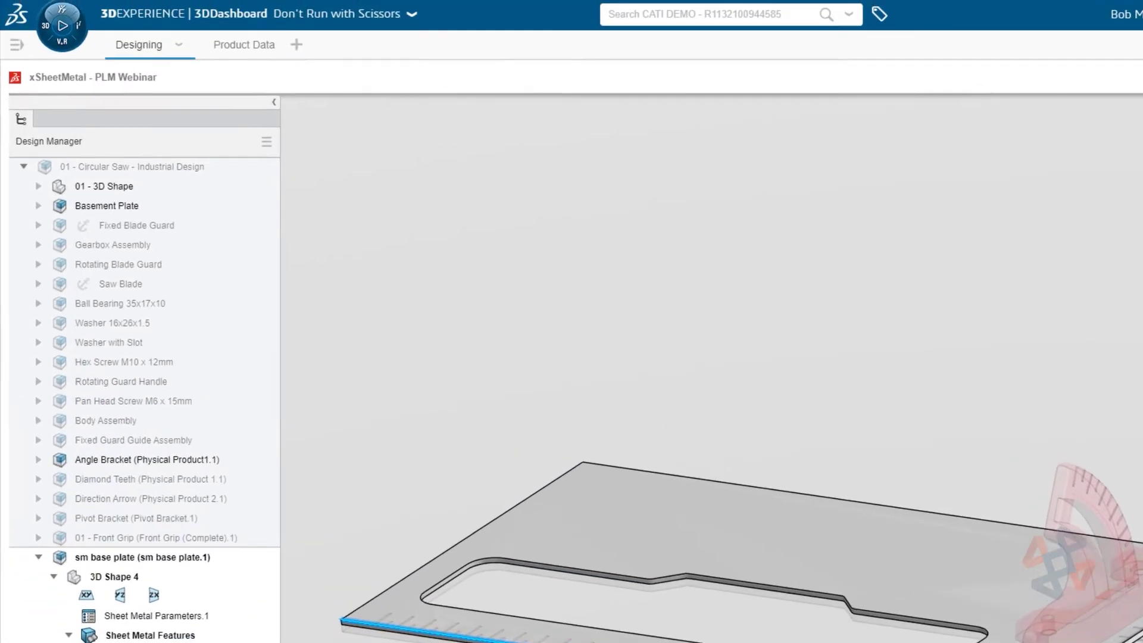
{"action": "left_click", "coordinate": [603, 632]}
{"action": "left_click", "coordinate": [411, 580]}
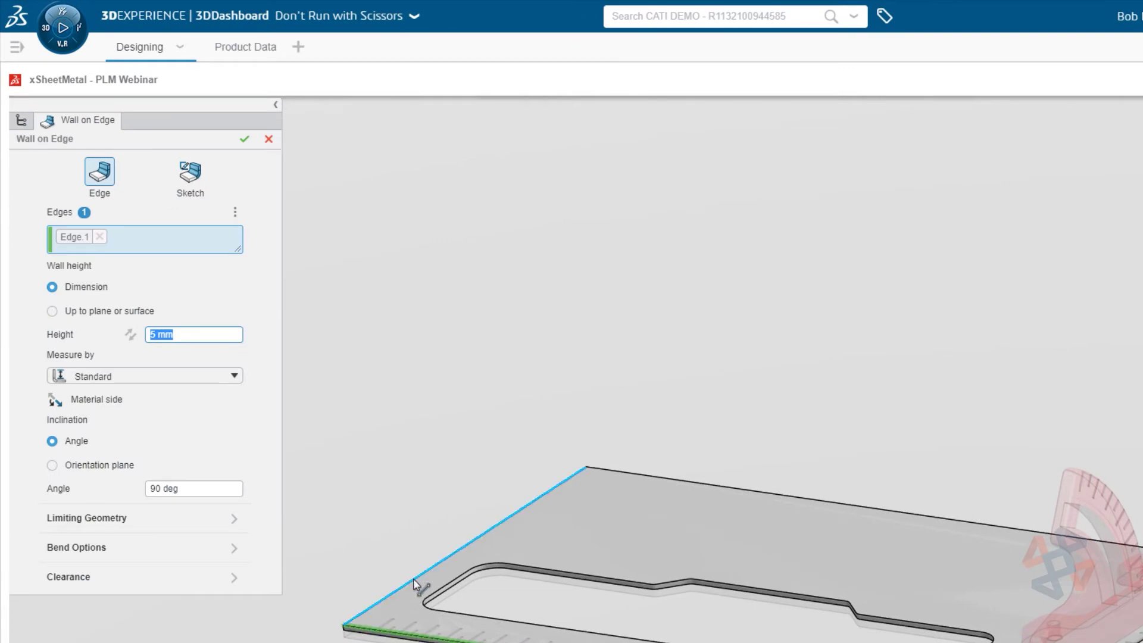
{"action": "left_click", "coordinate": [619, 476]}
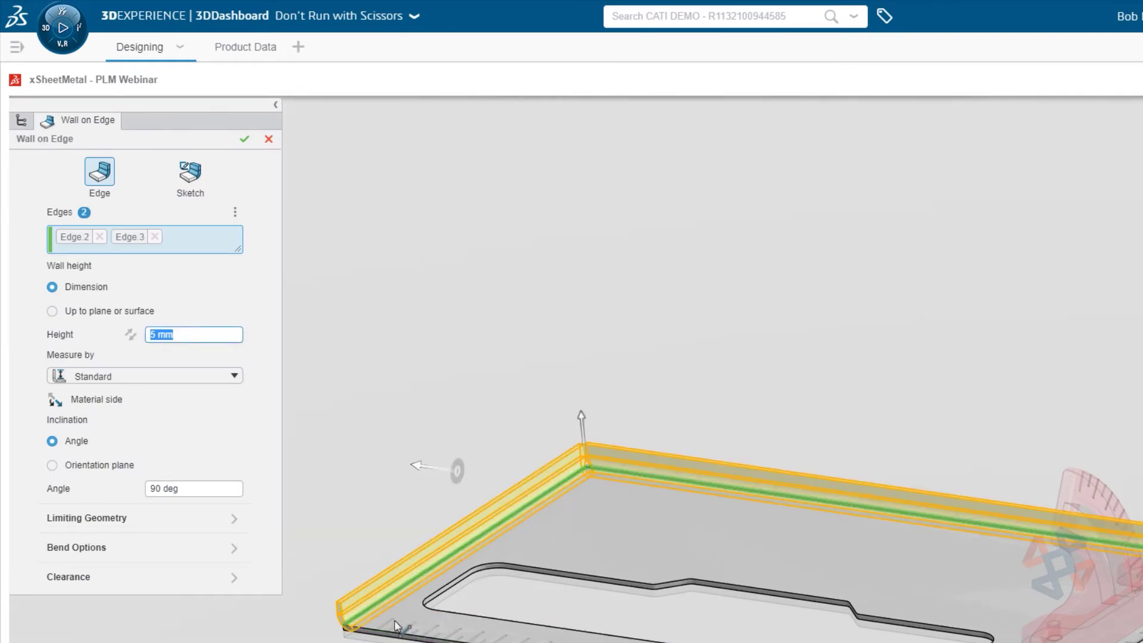
{"action": "left_click", "coordinate": [379, 636]}
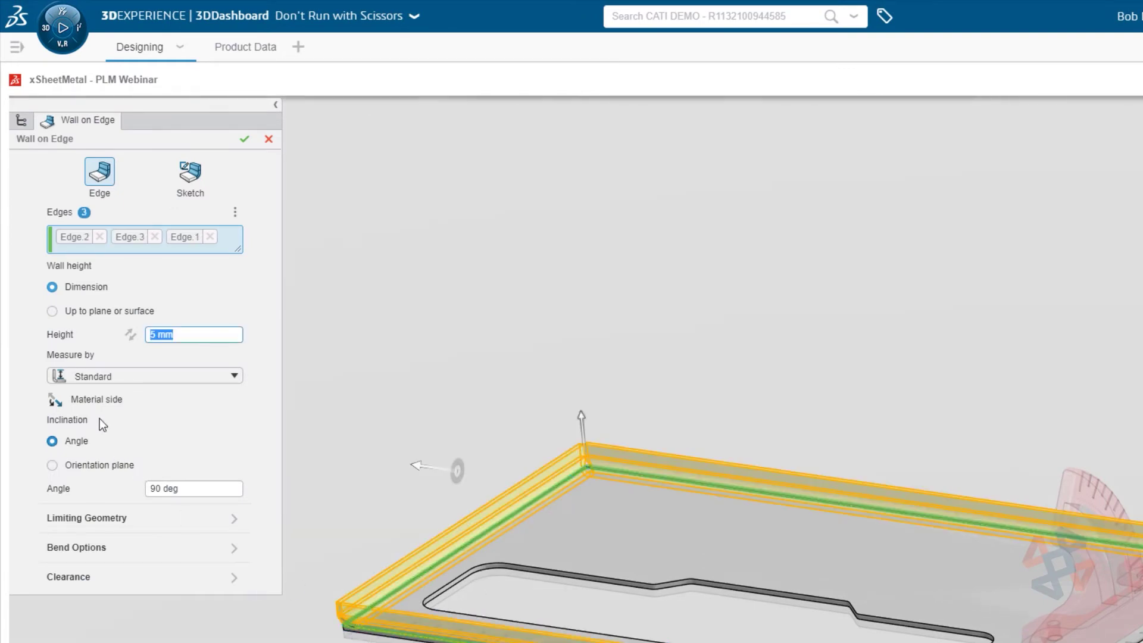
{"action": "left_click", "coordinate": [55, 402]}
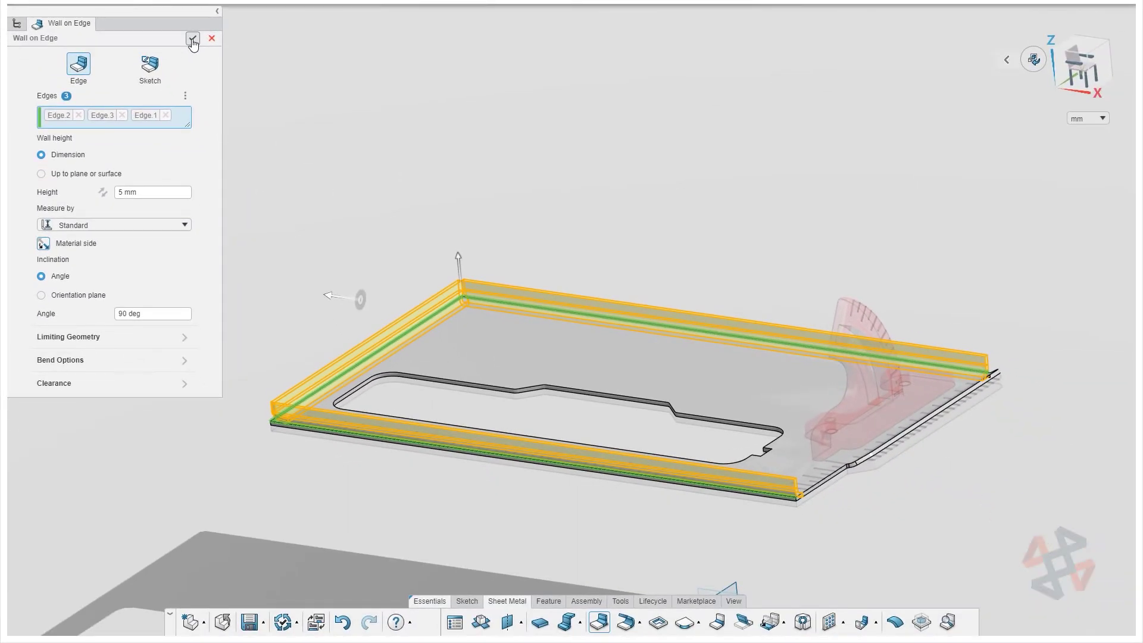
{"action": "left_click", "coordinate": [244, 139]}
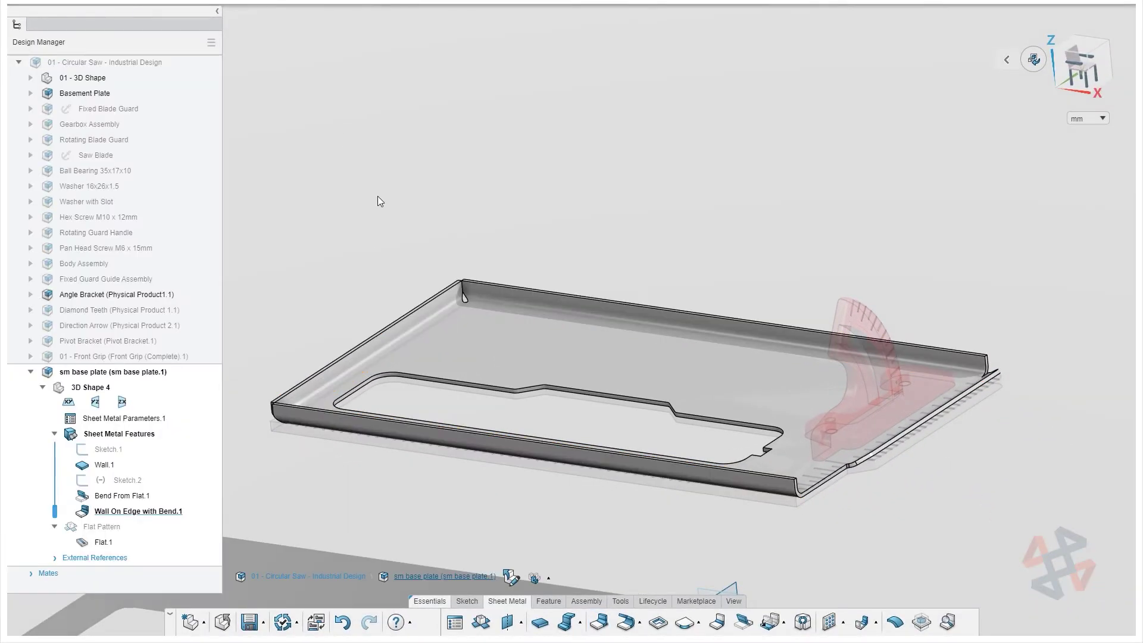
{"action": "left_click", "coordinate": [369, 333]}
Step: Sketch a 50 x 100 rectangle on the plate beside the angle bracket
{"action": "left_click", "coordinate": [600, 435]}
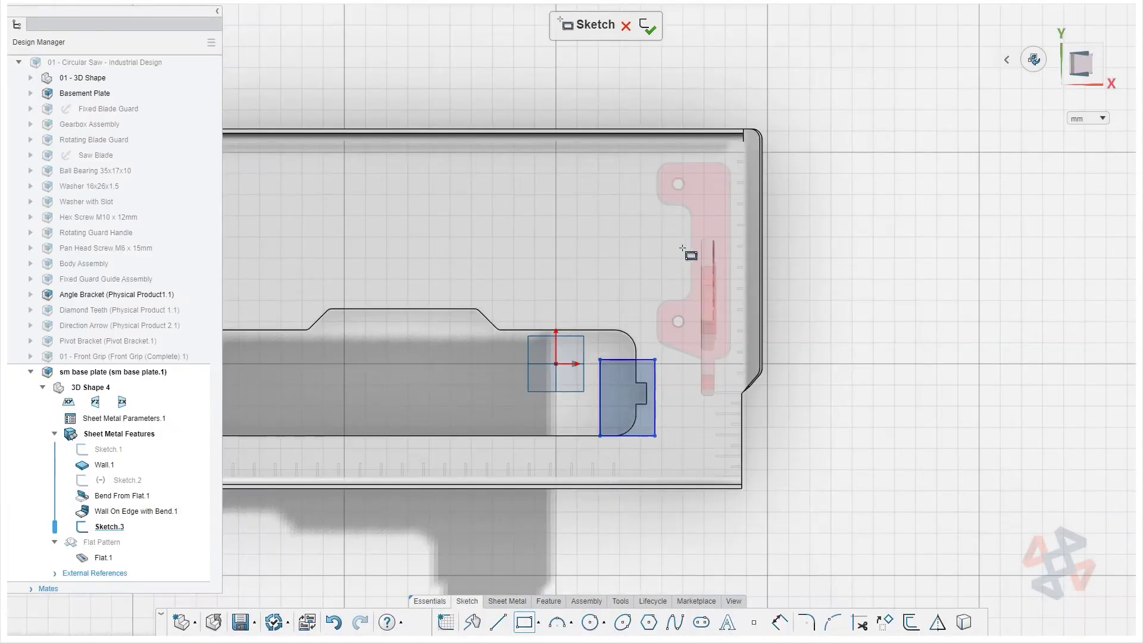
{"action": "left_click", "coordinate": [702, 227]}
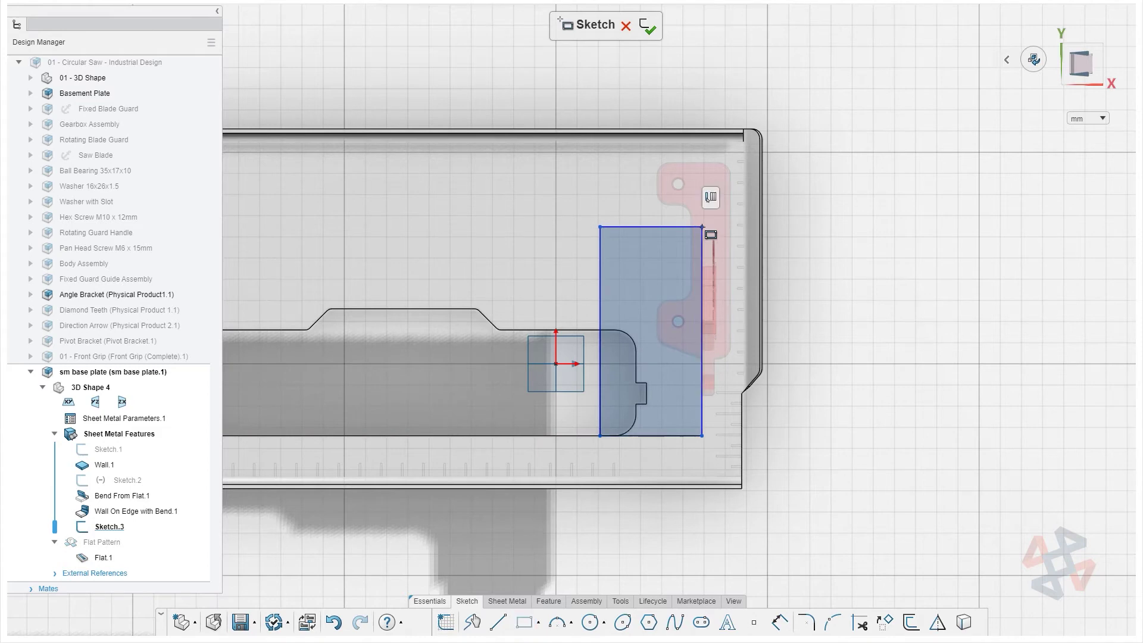
{"action": "left_click", "coordinate": [677, 227]}
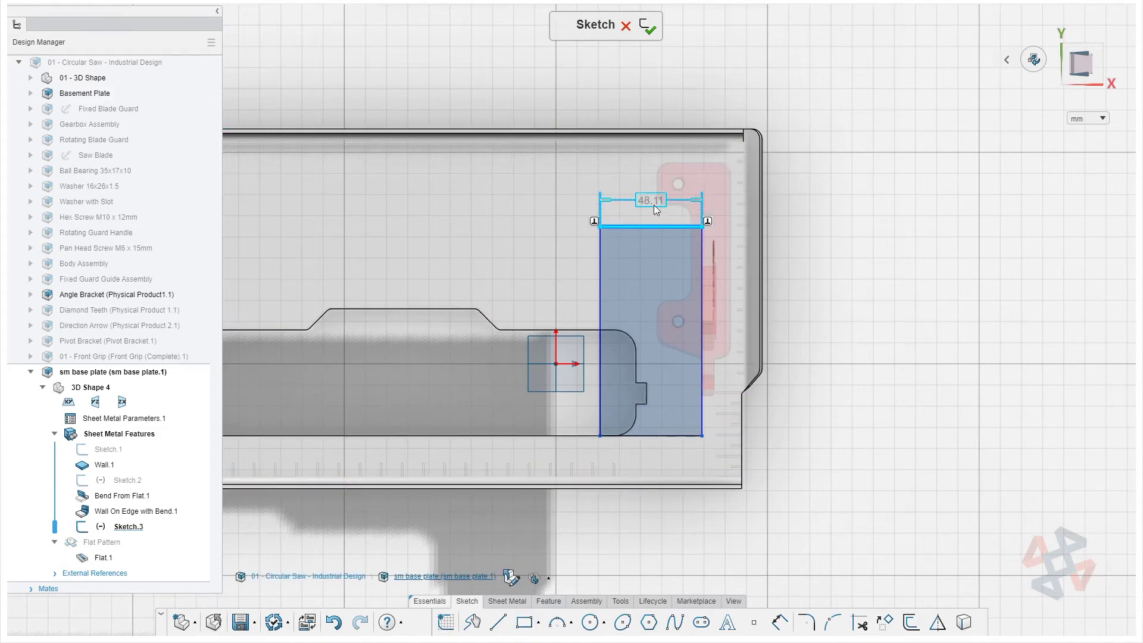
{"action": "left_click", "coordinate": [654, 205]}
{"action": "type", "text": "50"}
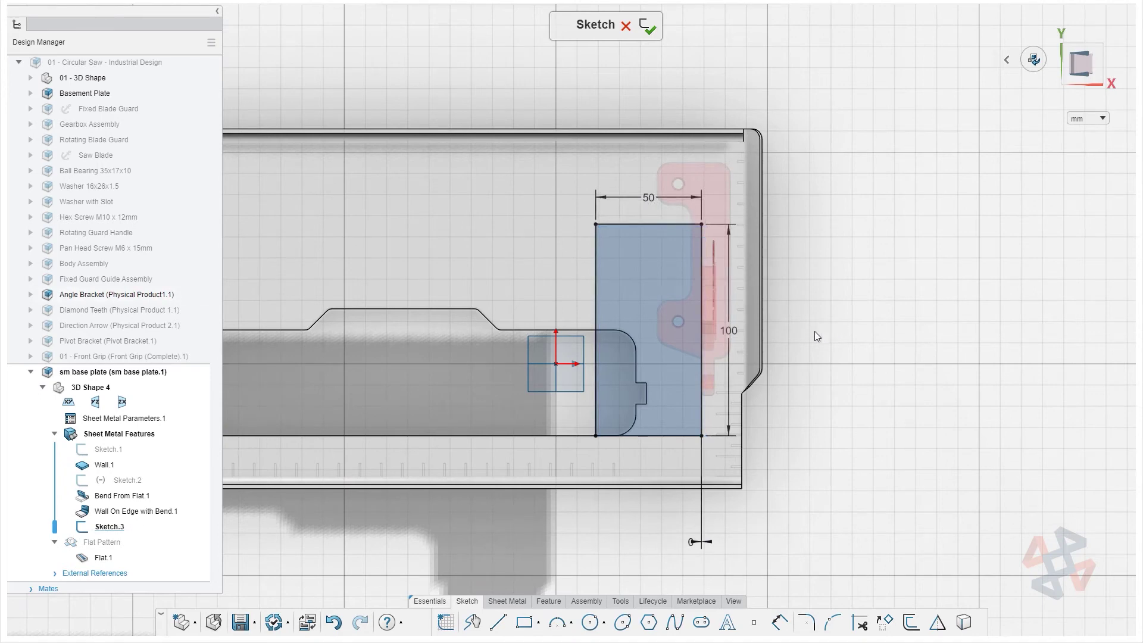
Step: Cut the rectangle out of the plate using Sketch.3 as Cut Out.1
{"action": "left_click", "coordinate": [507, 601]}
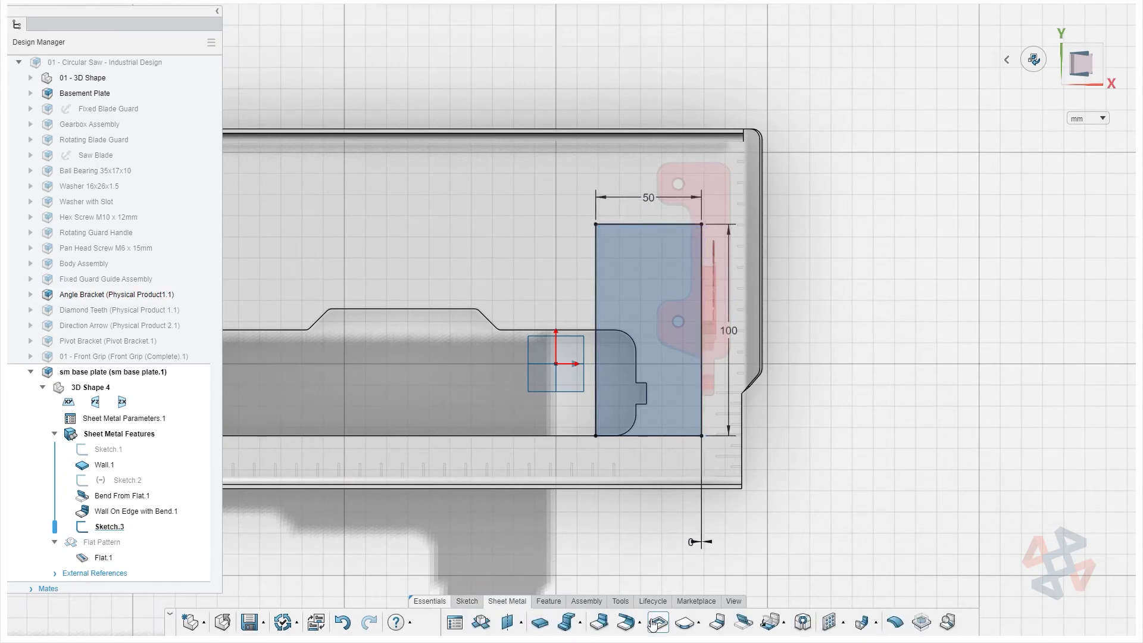
{"action": "left_click", "coordinate": [658, 622]}
{"action": "left_click", "coordinate": [192, 40]}
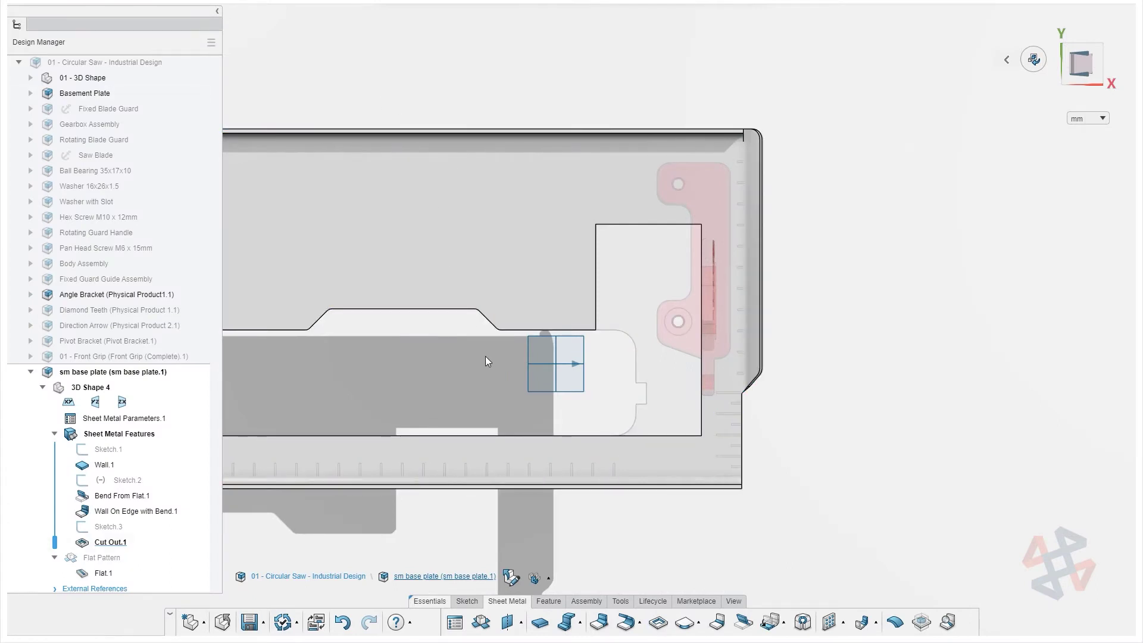
{"action": "middle_click_drag", "start_coordinate": [484, 356], "coordinate": [660, 269]}
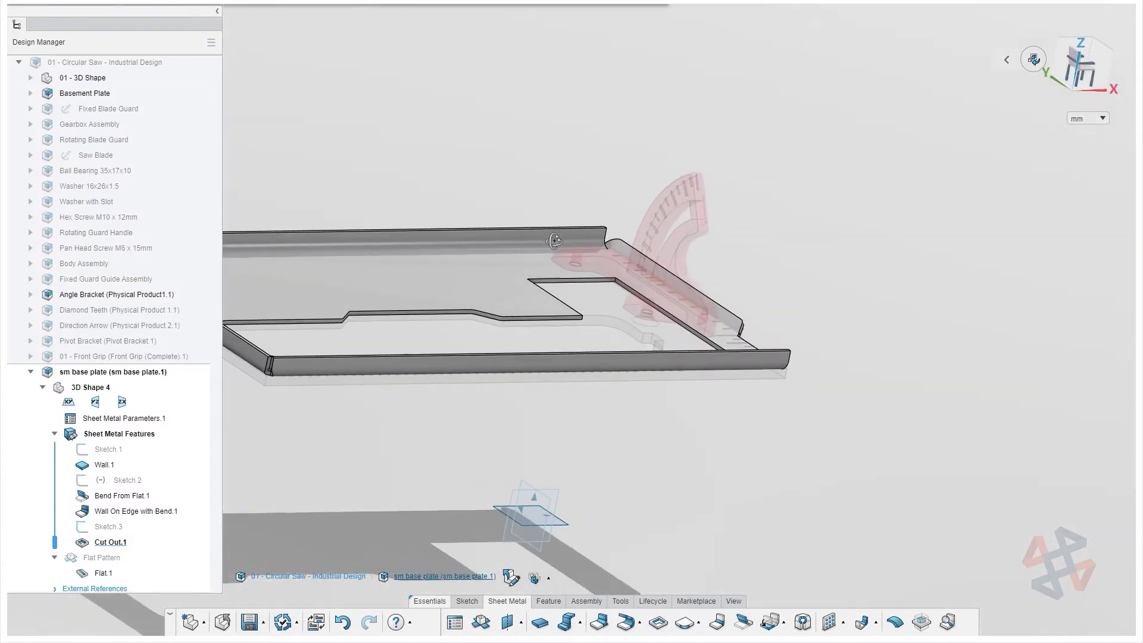
Step: Start Sketch.4 near the Angle Bracket and project its Face.6 into the sketch
{"action": "left_click", "coordinate": [671, 273]}
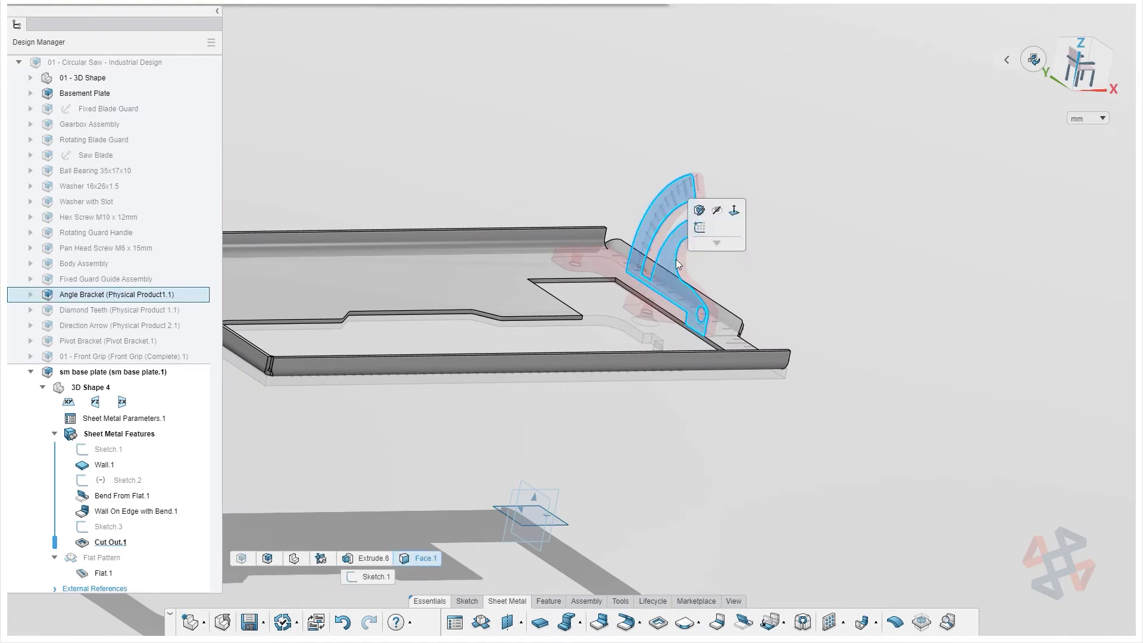
{"action": "left_click", "coordinate": [702, 234]}
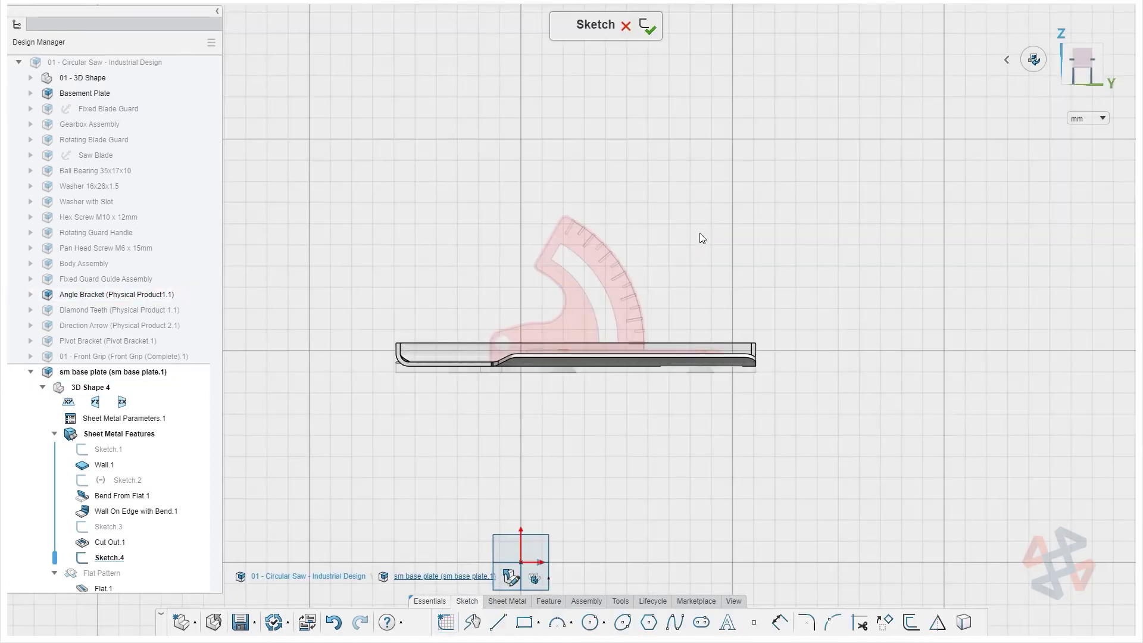
{"action": "left_click", "coordinate": [584, 322]}
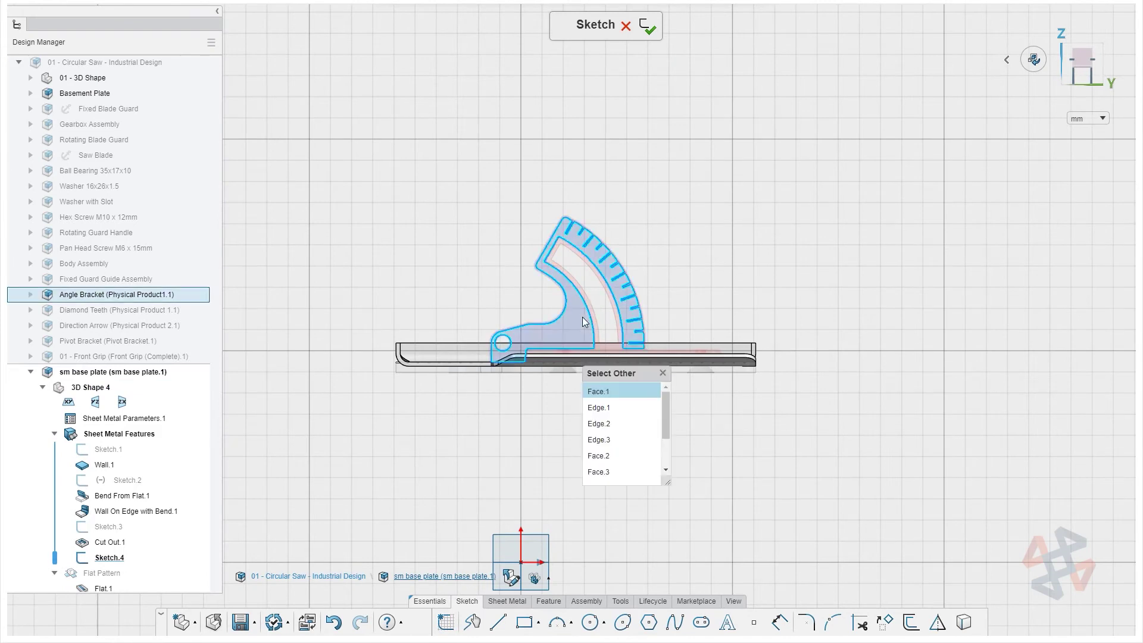
{"action": "scroll", "coordinate": [603, 472], "scroll_direction": "down", "scroll_amount": 1}
{"action": "left_click", "coordinate": [603, 463]}
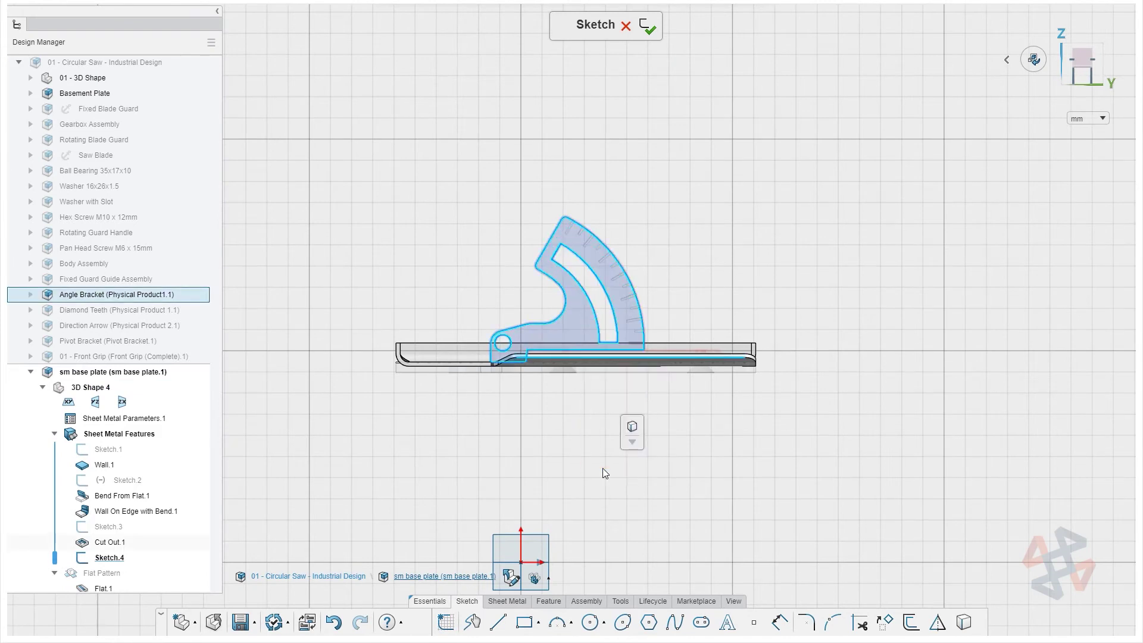
{"action": "left_click", "coordinate": [631, 431]}
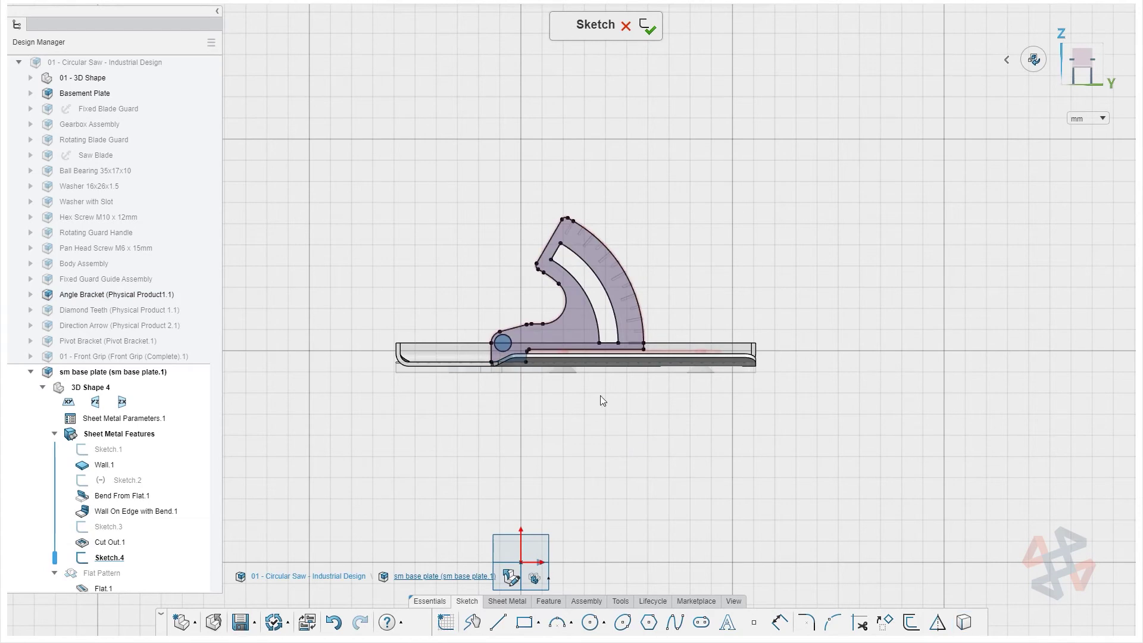
{"action": "scroll", "coordinate": [584, 359], "scroll_direction": "up", "scroll_amount": 4}
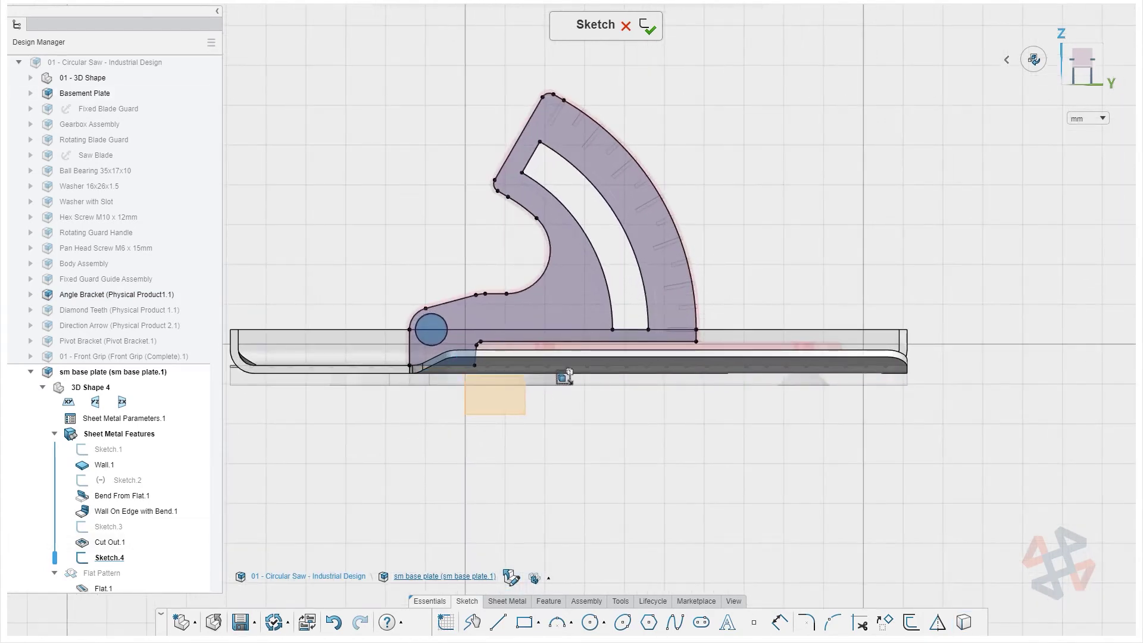
Step: Delete the extra base-plate lines and fully constrain the bracket profile at its corner point
{"action": "left_click", "coordinate": [714, 340]}
{"action": "key", "text": "Delete"}
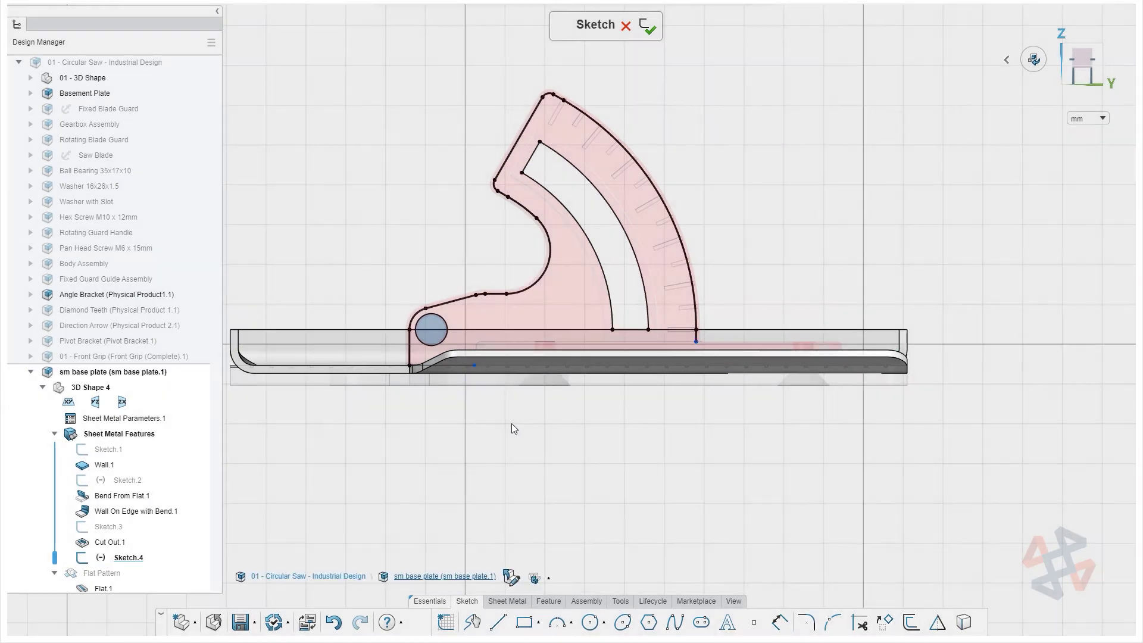
{"action": "left_click", "coordinate": [695, 341]}
{"action": "left_click", "coordinate": [765, 302]}
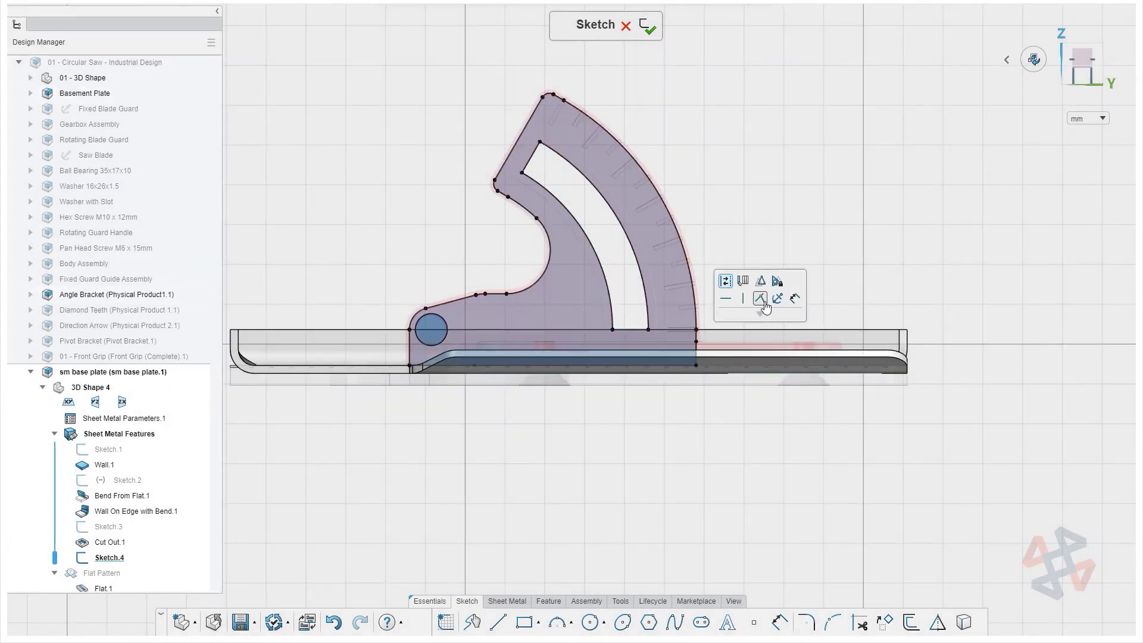
{"action": "mouse_move", "coordinate": [652, 432]}
{"action": "middle_mouse_down"}
{"action": "mouse_move", "coordinate": [588, 419]}
{"action": "mouse_move", "coordinate": [760, 441]}
{"action": "mouse_move", "coordinate": [788, 461]}
{"action": "middle_mouse_up"}
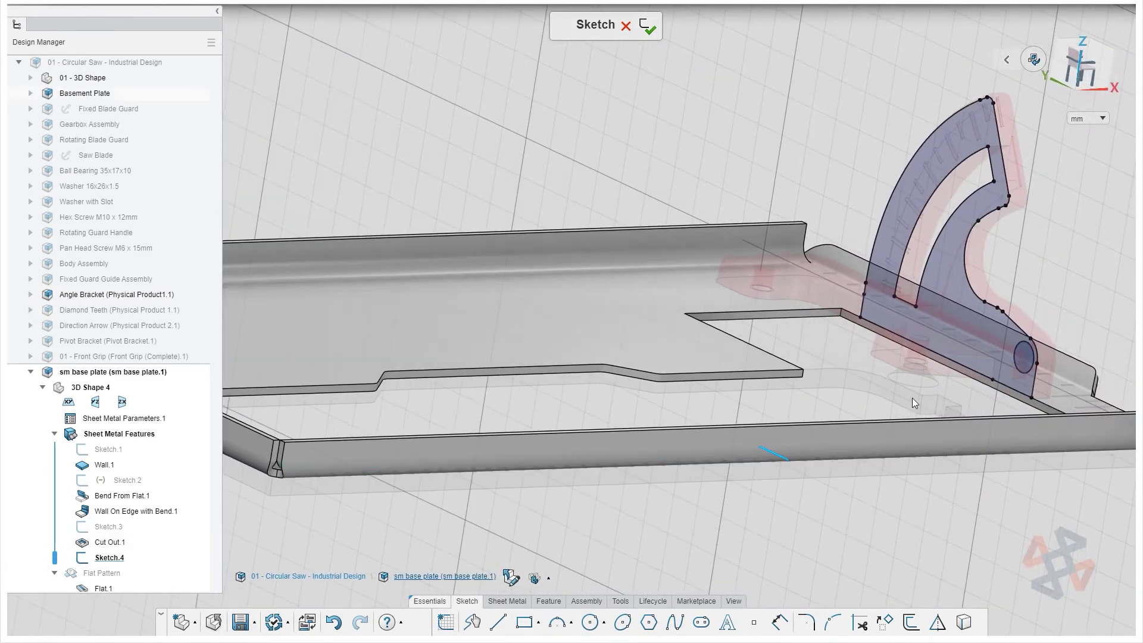
Step: Create a wall on edge from Sketch.4 with round reliefs on both sides and 2 mm bend radius
{"action": "left_click", "coordinate": [516, 602]}
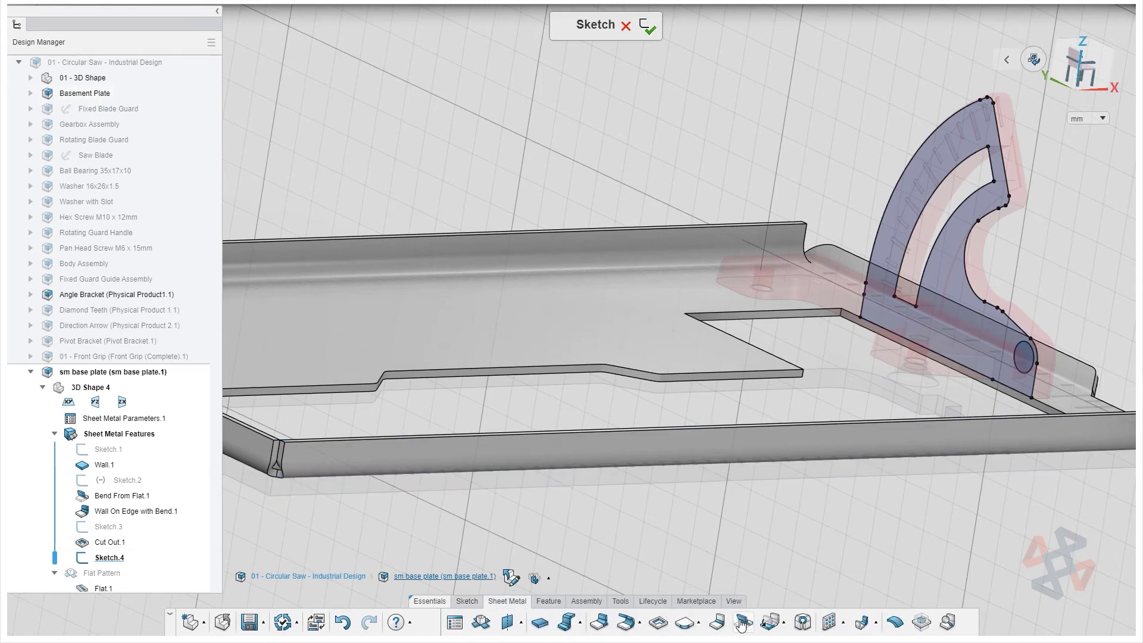
{"action": "left_click", "coordinate": [599, 622]}
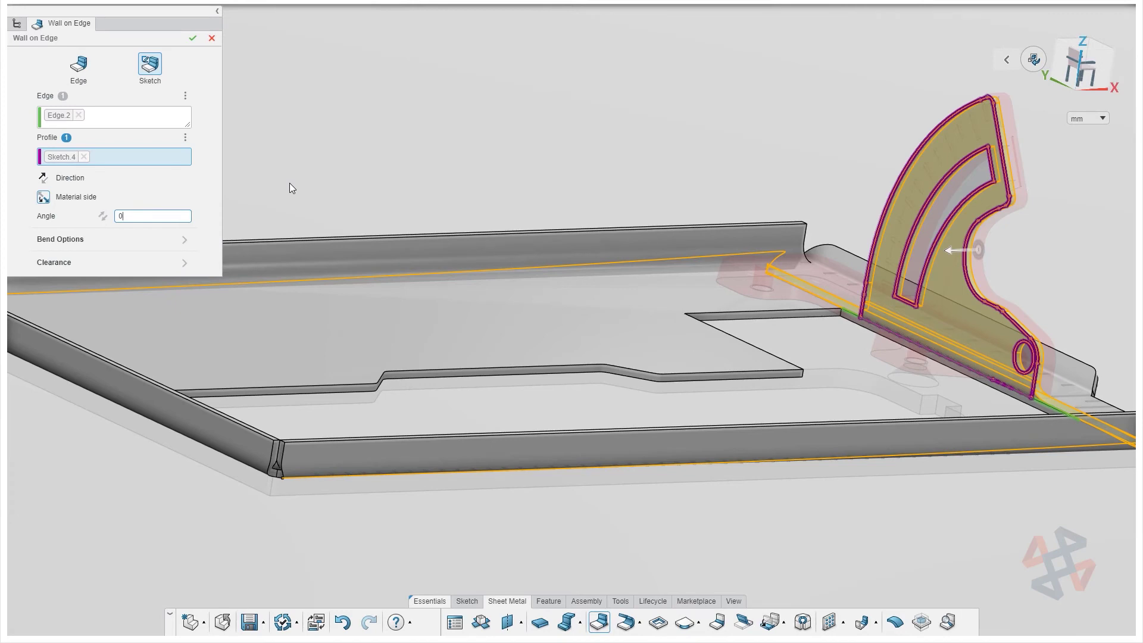
{"action": "left_click", "coordinate": [62, 240]}
{"action": "left_click", "coordinate": [41, 102]}
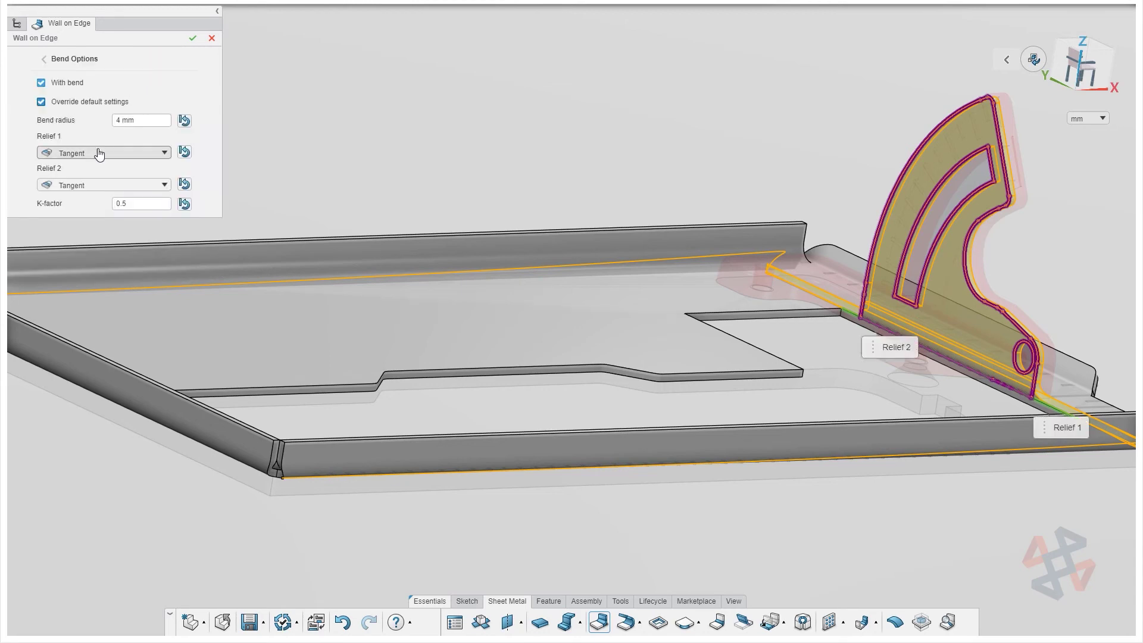
{"action": "left_click", "coordinate": [101, 153]}
{"action": "left_click", "coordinate": [86, 196]}
{"action": "left_click", "coordinate": [93, 223]}
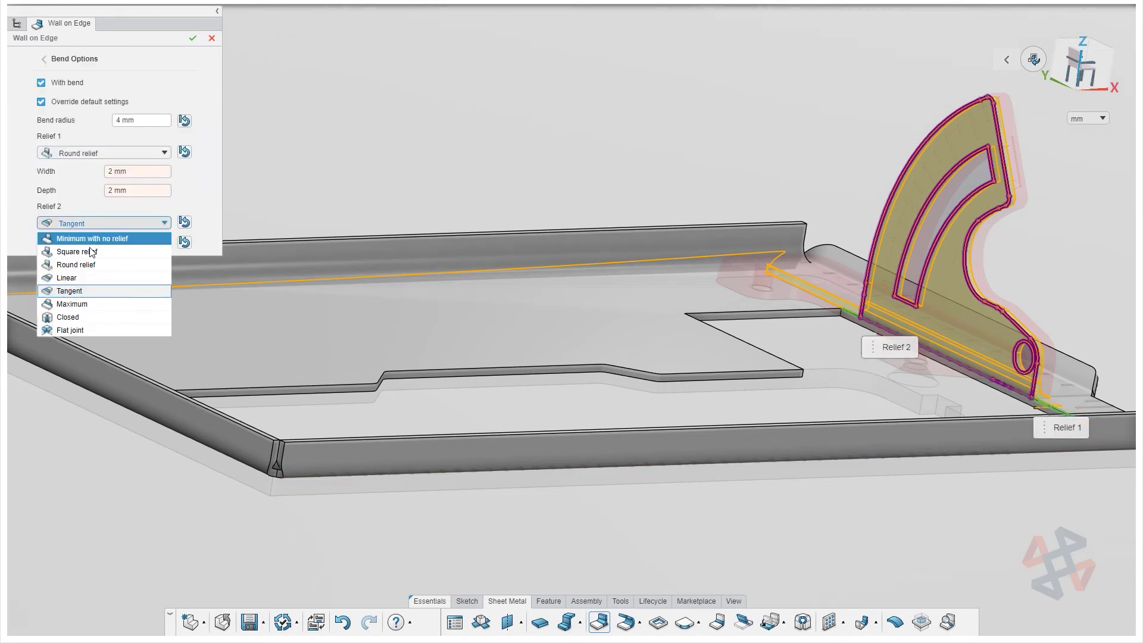
{"action": "left_click", "coordinate": [99, 271]}
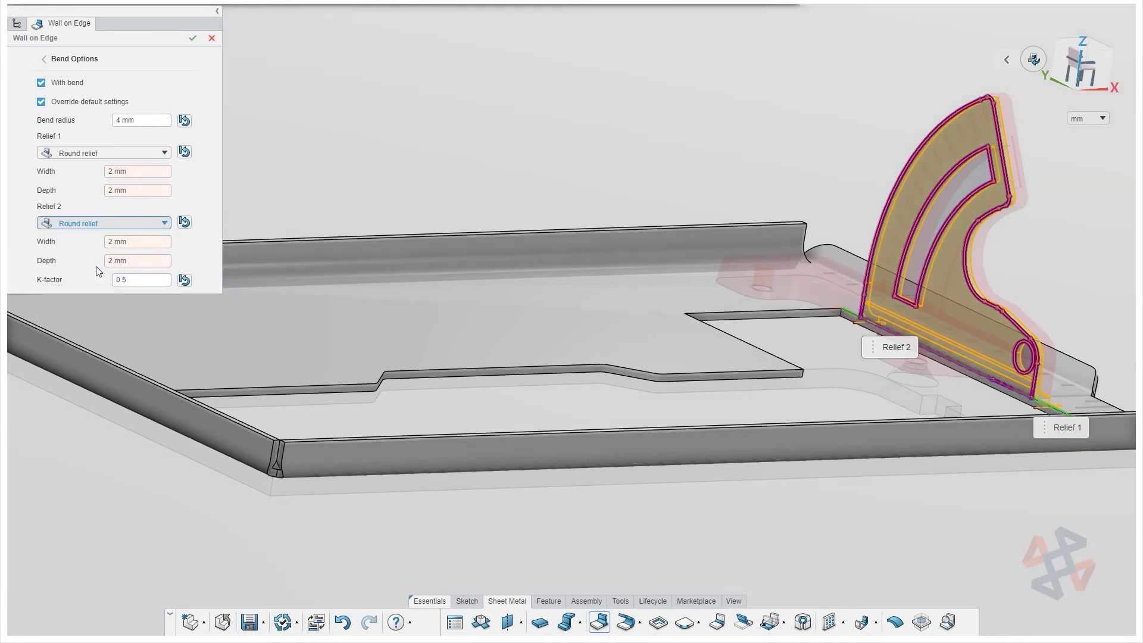
{"action": "left_click", "coordinate": [155, 119]}
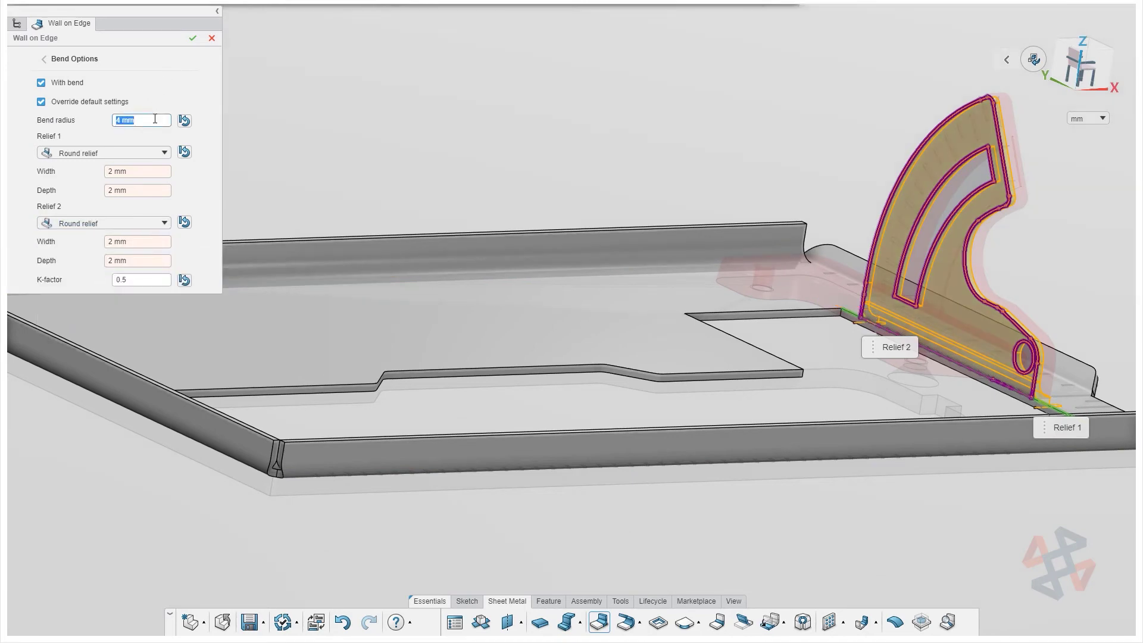
{"action": "key", "text": "Return"}
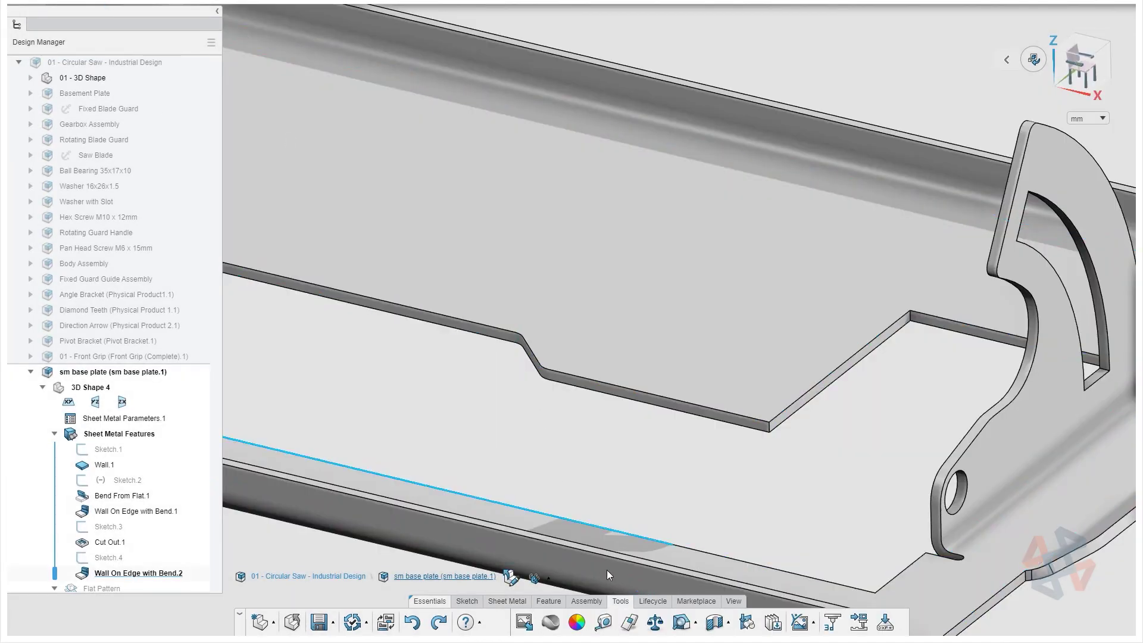
Step: Check the unfolded part for overlaps and measure the 16.254 mm vertex-to-edge distance
{"action": "left_click", "coordinate": [628, 622]}
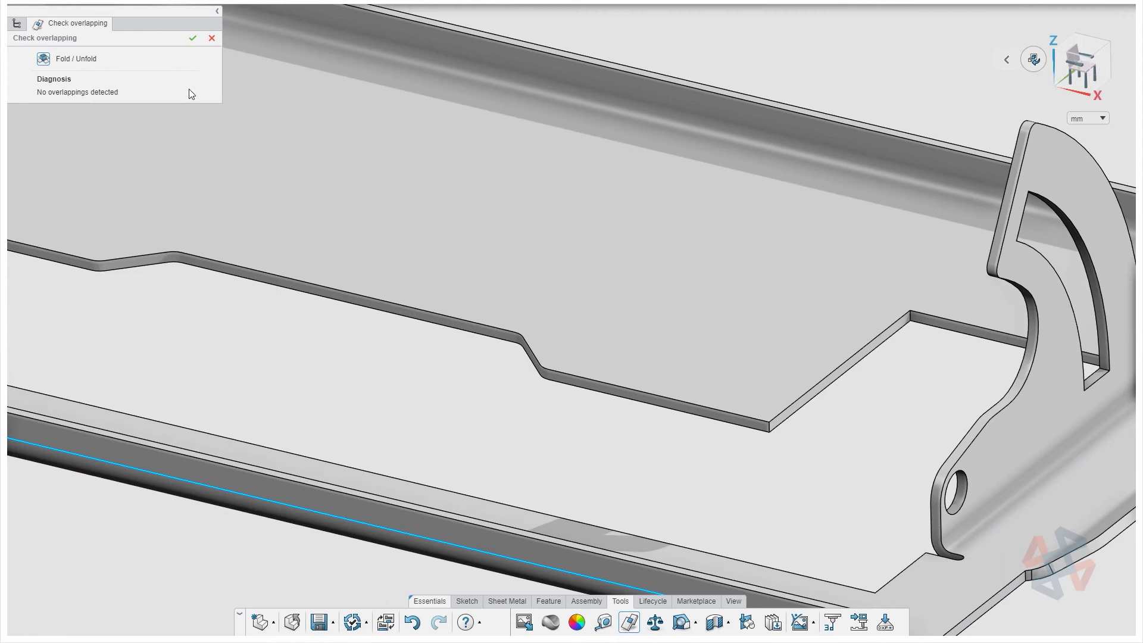
{"action": "left_click", "coordinate": [41, 62]}
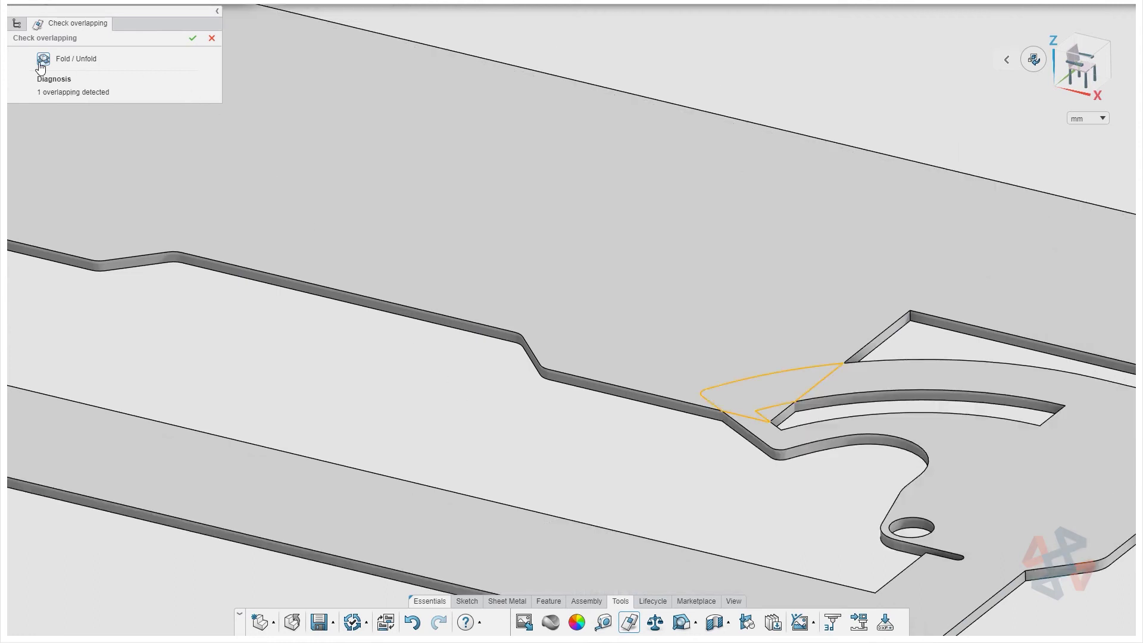
{"action": "left_click", "coordinate": [602, 622]}
{"action": "left_click", "coordinate": [706, 390]}
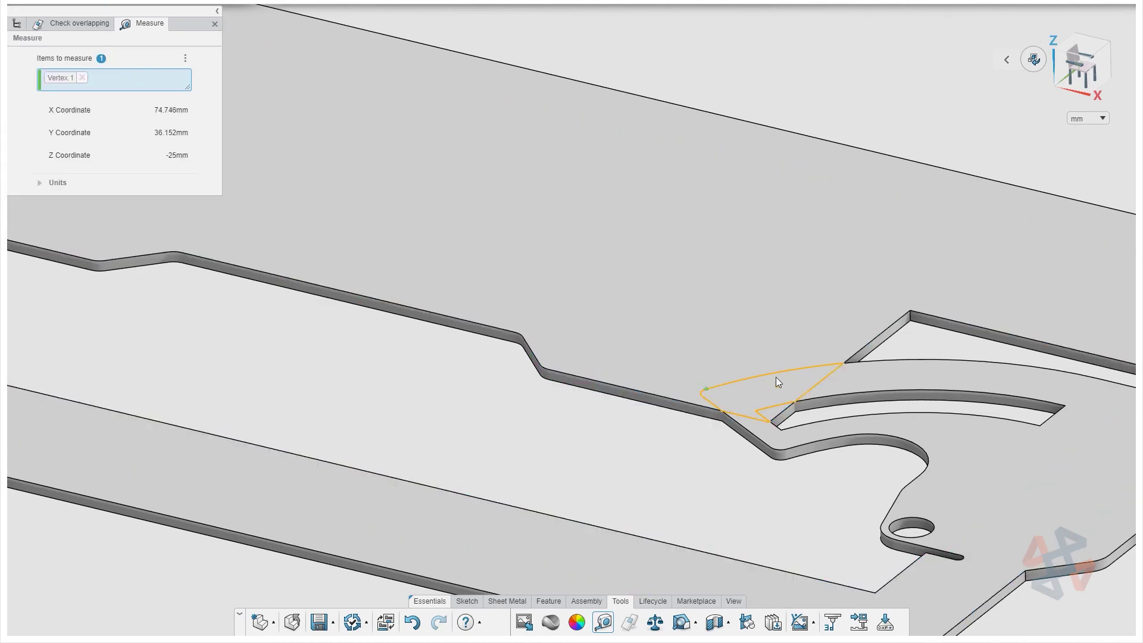
{"action": "left_click", "coordinate": [861, 356]}
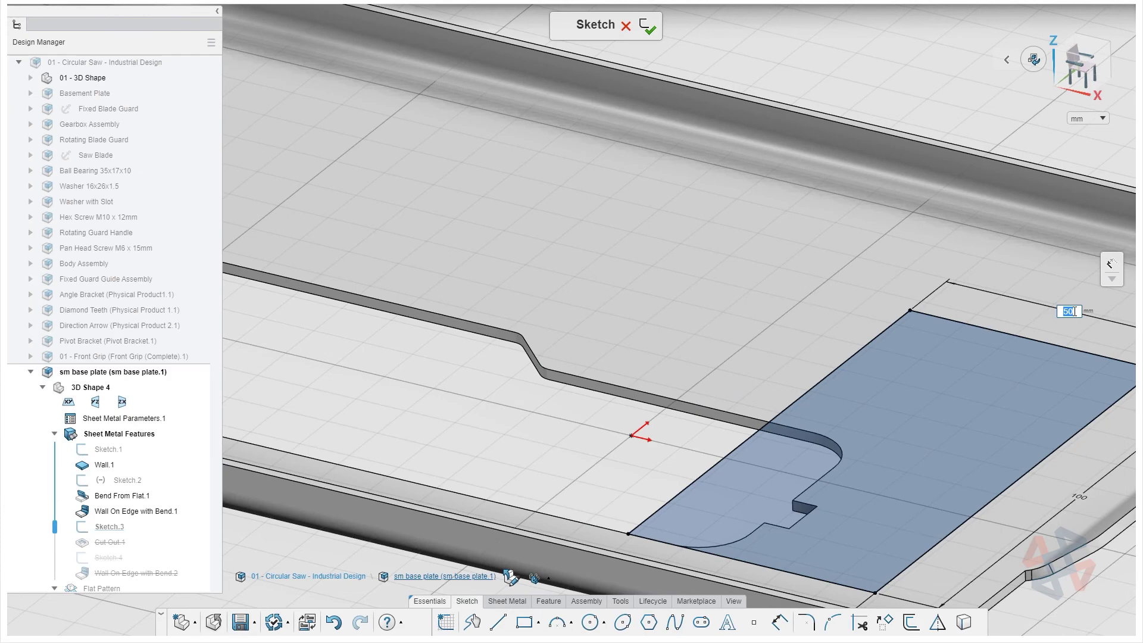
Step: Change the cutout dimension in Sketch.3 from 50 to 70 and exit the sketch
{"action": "type", "text": "70"}
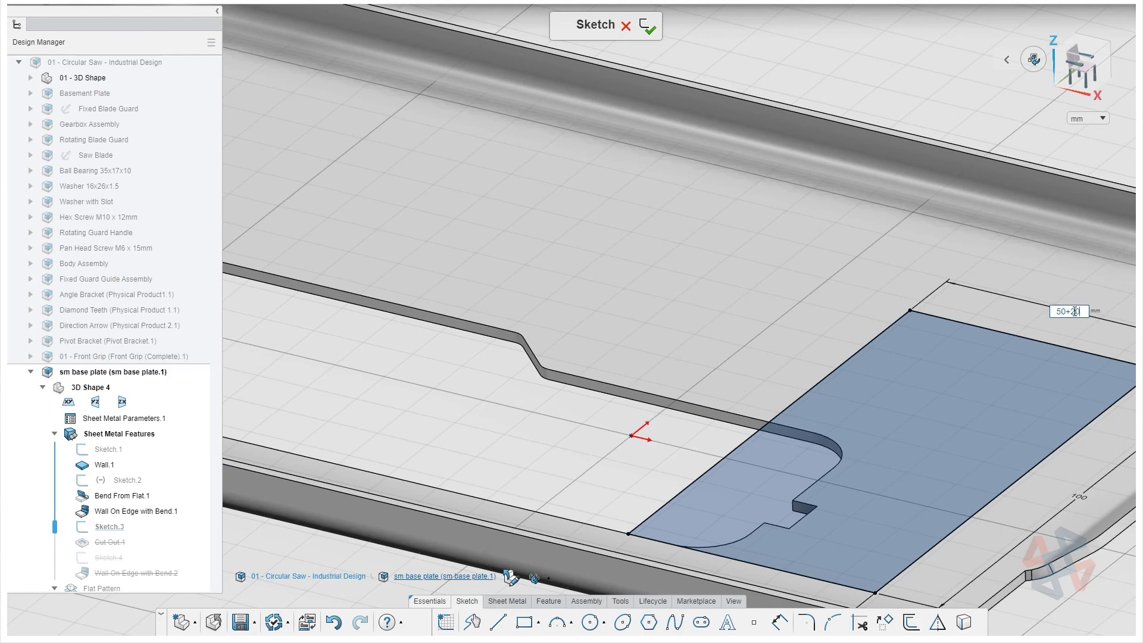
{"action": "key", "text": "Return"}
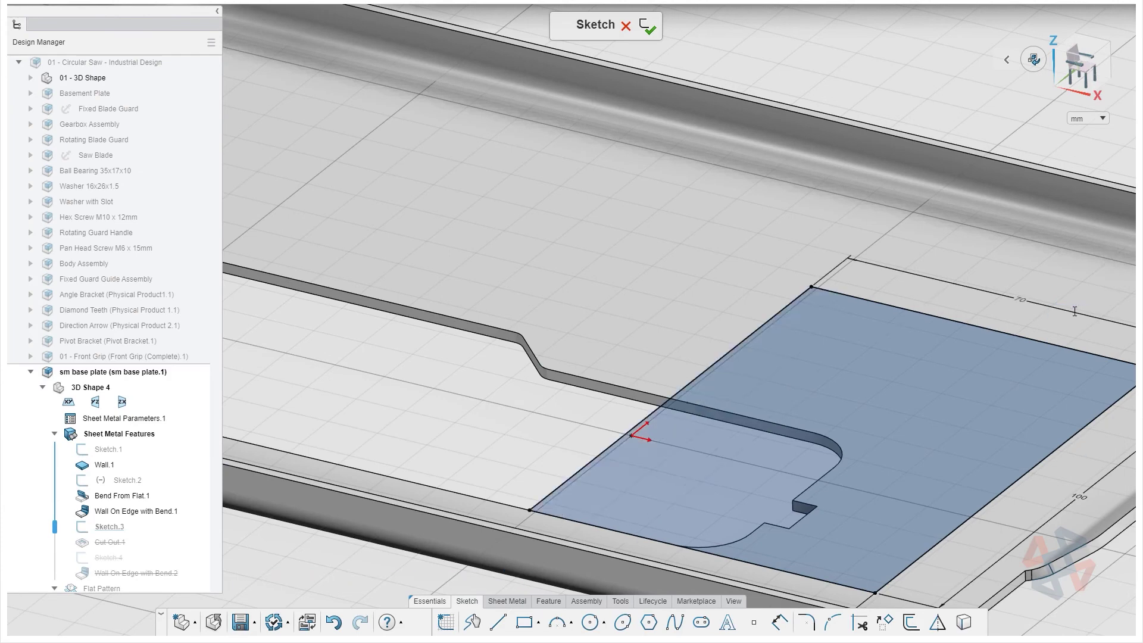
{"action": "left_click", "coordinate": [657, 31]}
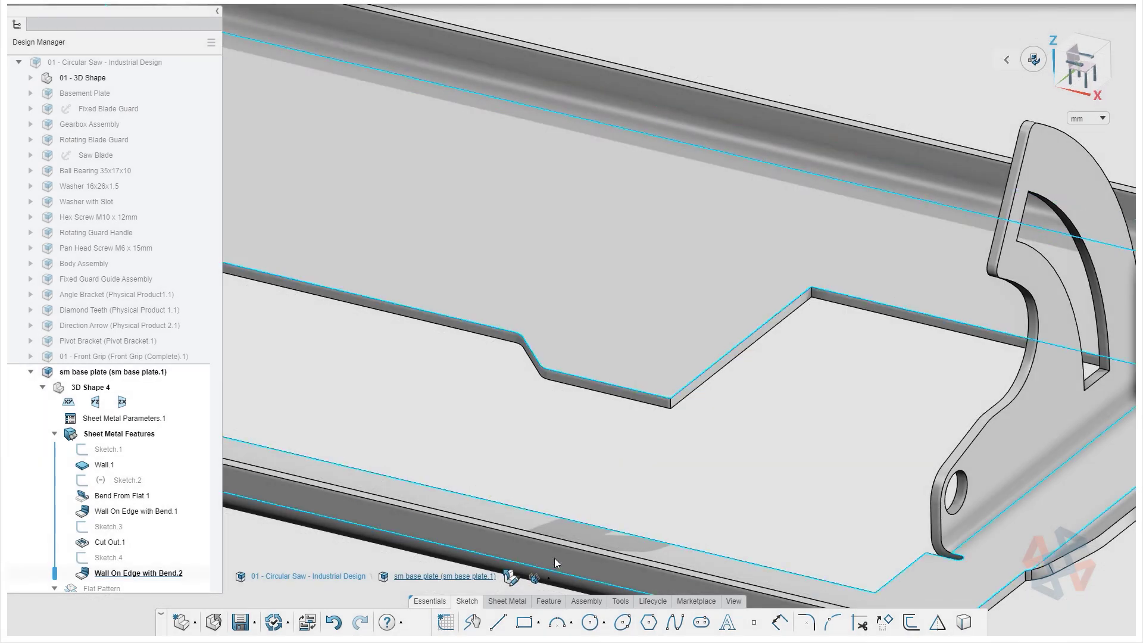
Step: Rerun Check overlapping and unfold then refold the part to confirm no overlaps
{"action": "left_click", "coordinate": [619, 601]}
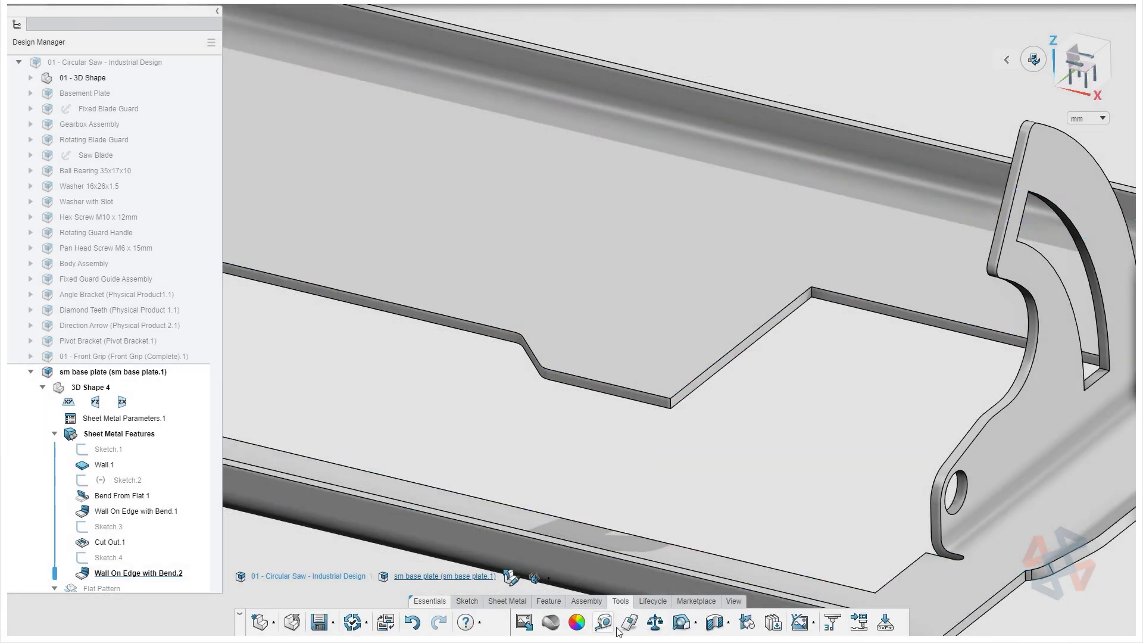
{"action": "left_click", "coordinate": [629, 623]}
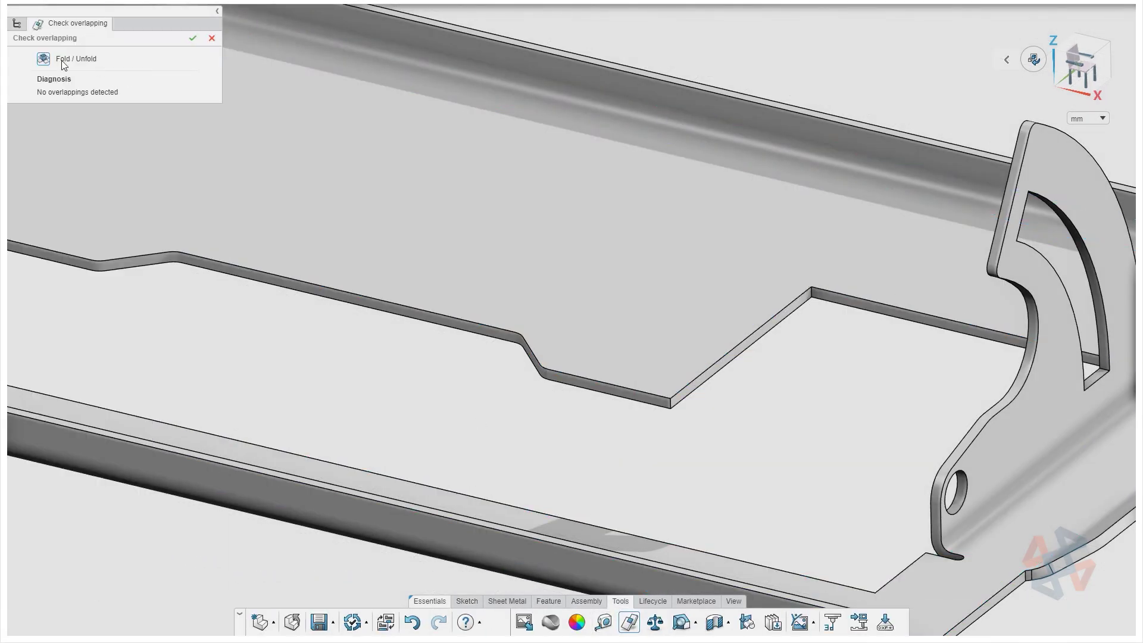
{"action": "left_click", "coordinate": [44, 59]}
{"action": "left_click", "coordinate": [44, 60]}
Step: Close the overlap check, show the full circular saw assembly on the plate, and orbit to a side view
{"action": "left_click", "coordinate": [192, 39]}
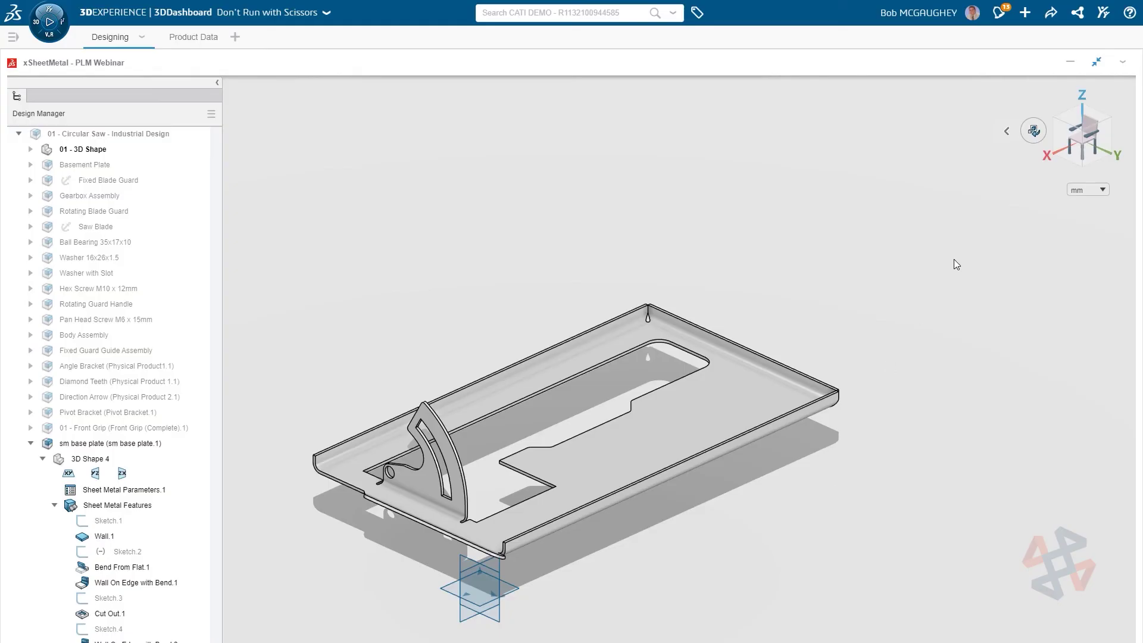
{"action": "left_click", "coordinate": [1028, 132]}
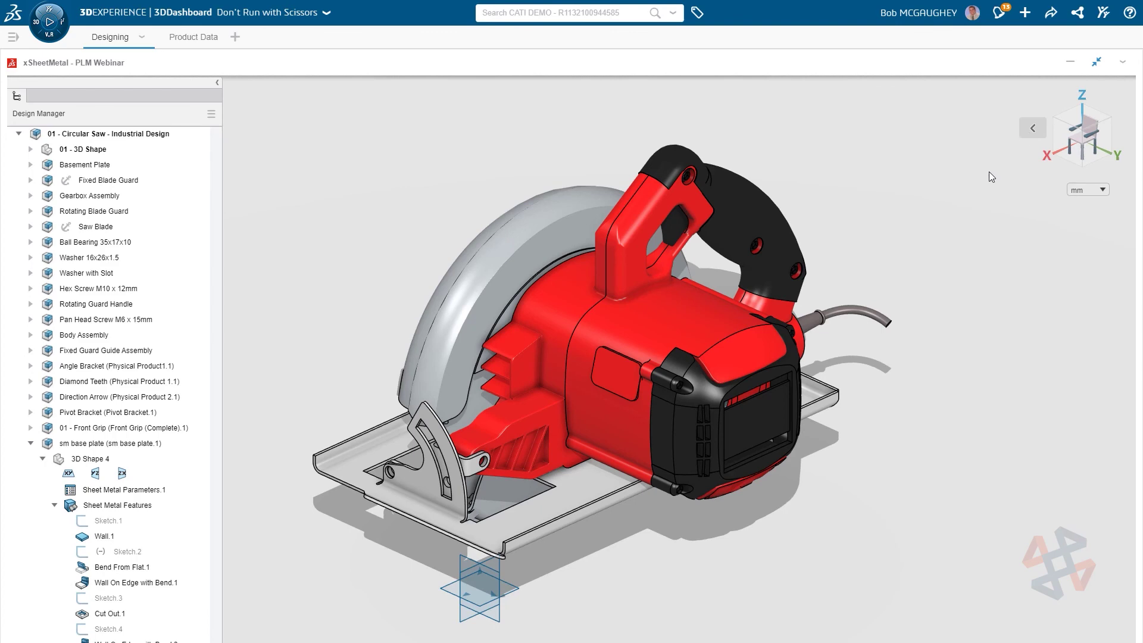
{"action": "middle_click_drag", "start_coordinate": [751, 419], "coordinate": [880, 497]}
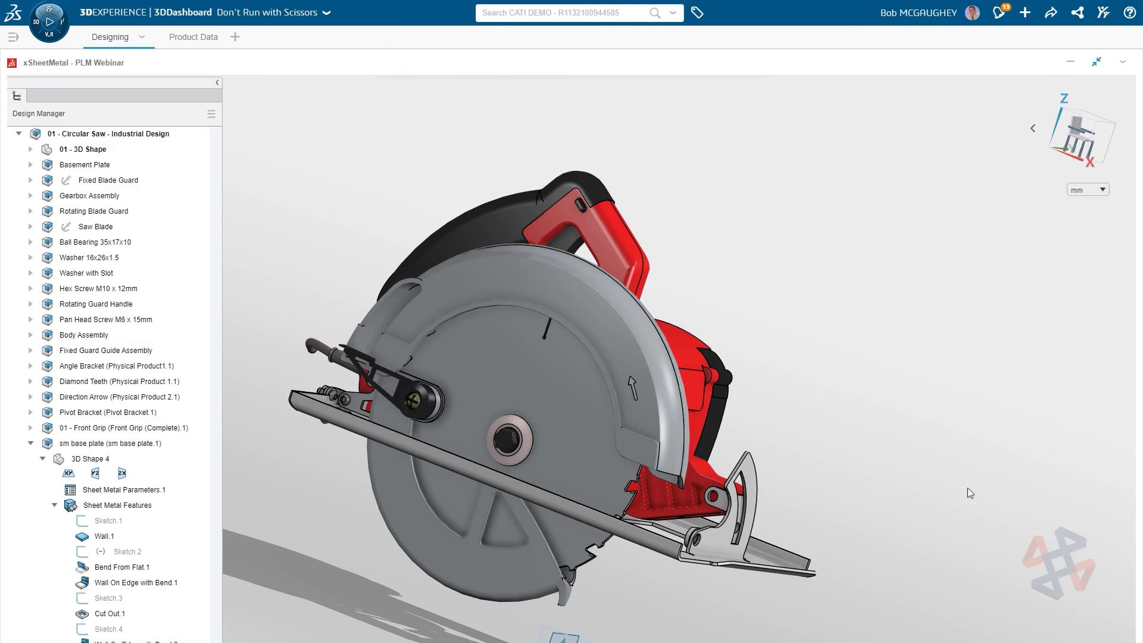